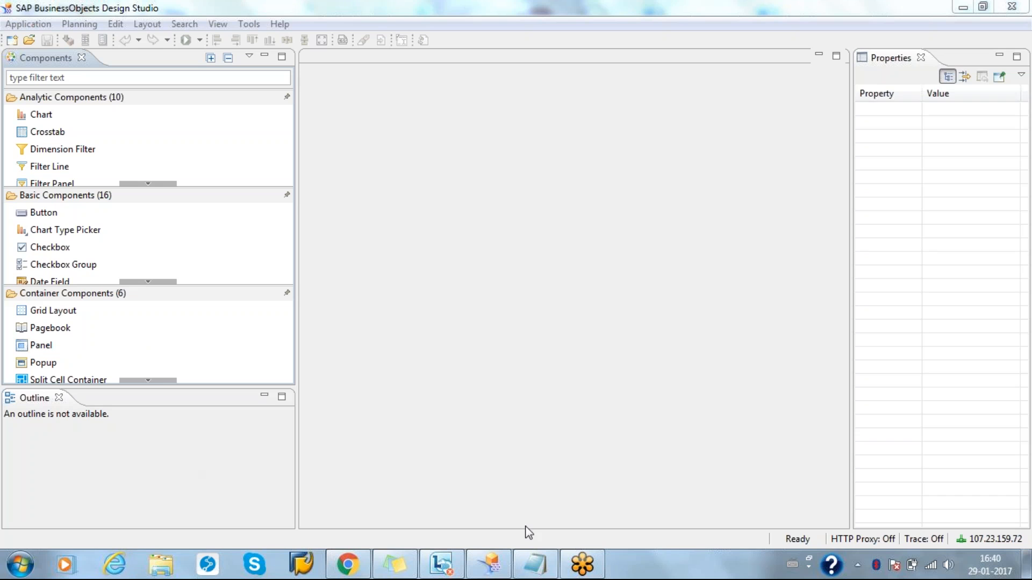
- Switch to the blank Notepad document and write the lines "DS BI", "bw" and "hana addon"
left_click(529, 561)
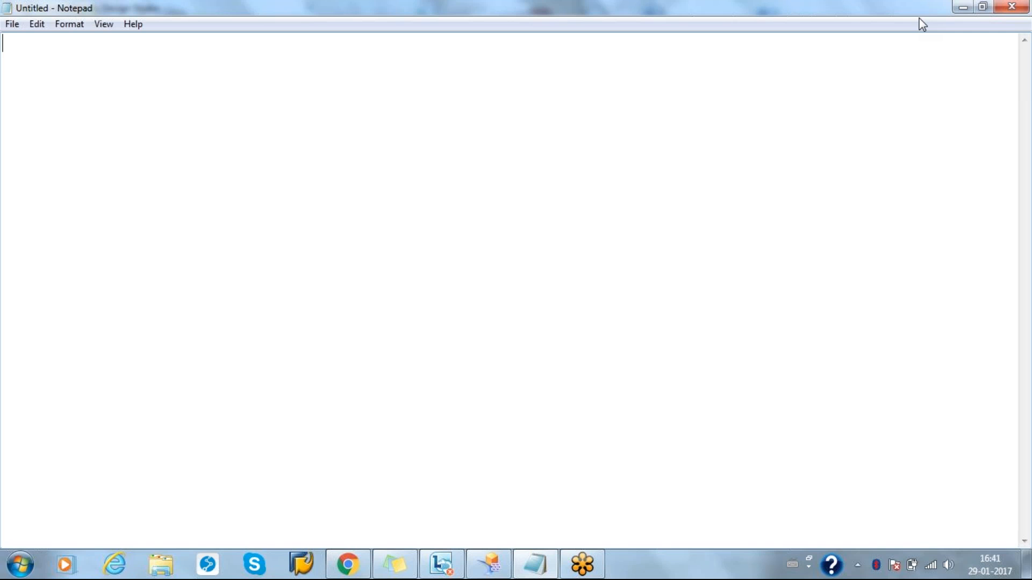
type("DS b")
key("BackSpace")
type("BI")
key("Return")
type("bw")
key("Return")
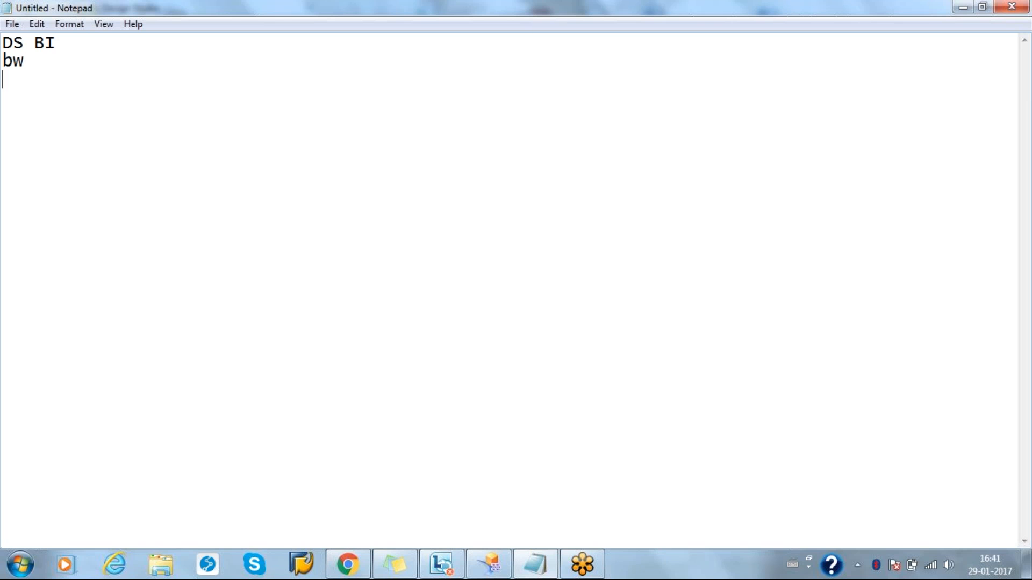
type("hana add")
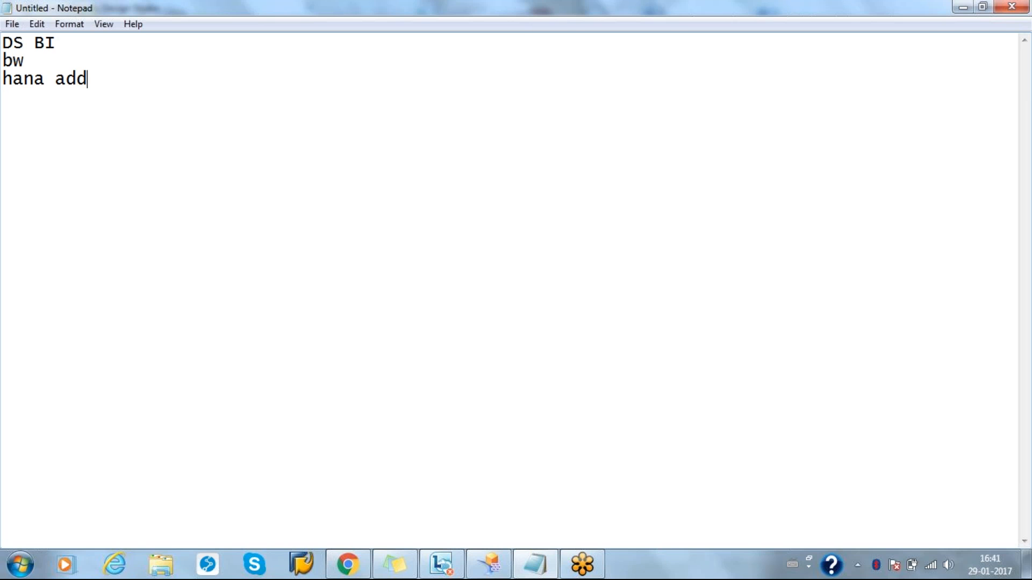
type("on")
key("Return")
- Leave a few blank lines below the list and add the note "DS client--- end users"
key("Return")
key("Return")
key("Return")
type("S")
key("BackSpace")
type("DS cli")
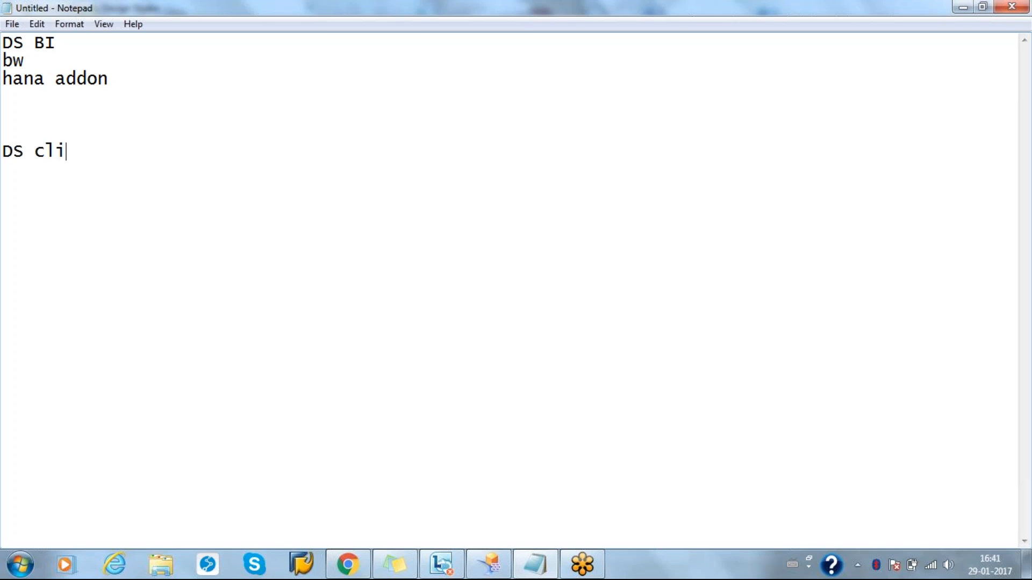
type("ent--- end users")
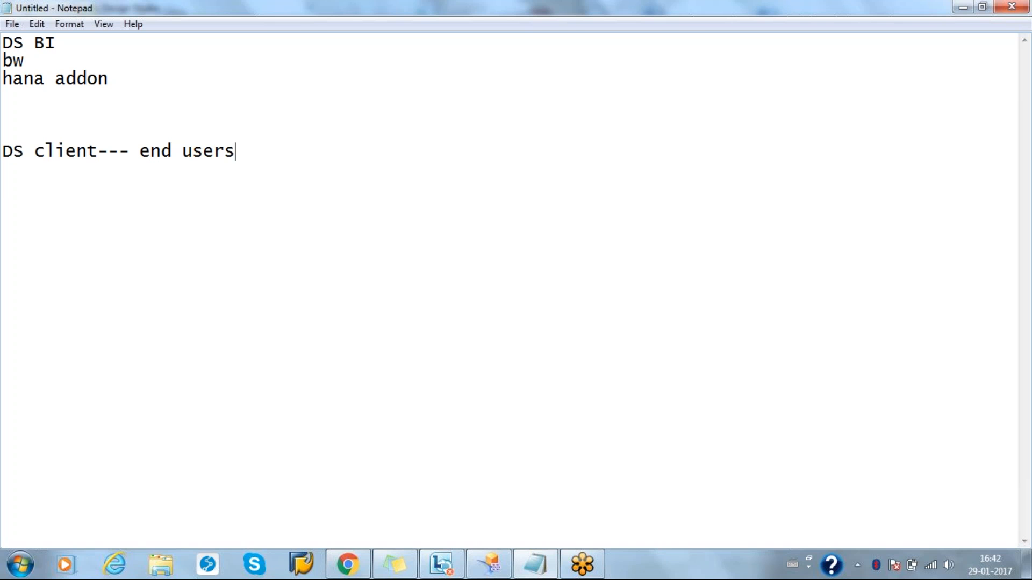
- Add the note "DS server-----where bo server has been installed" below the client line, separated by a blank line
key("Return")
key("Return")
type("DS server")
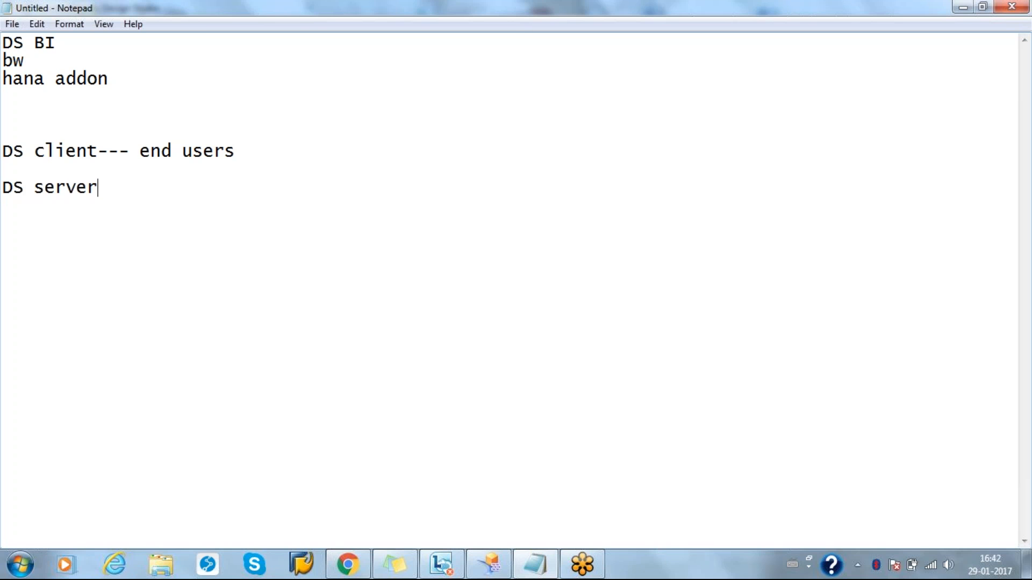
type("-----where b")
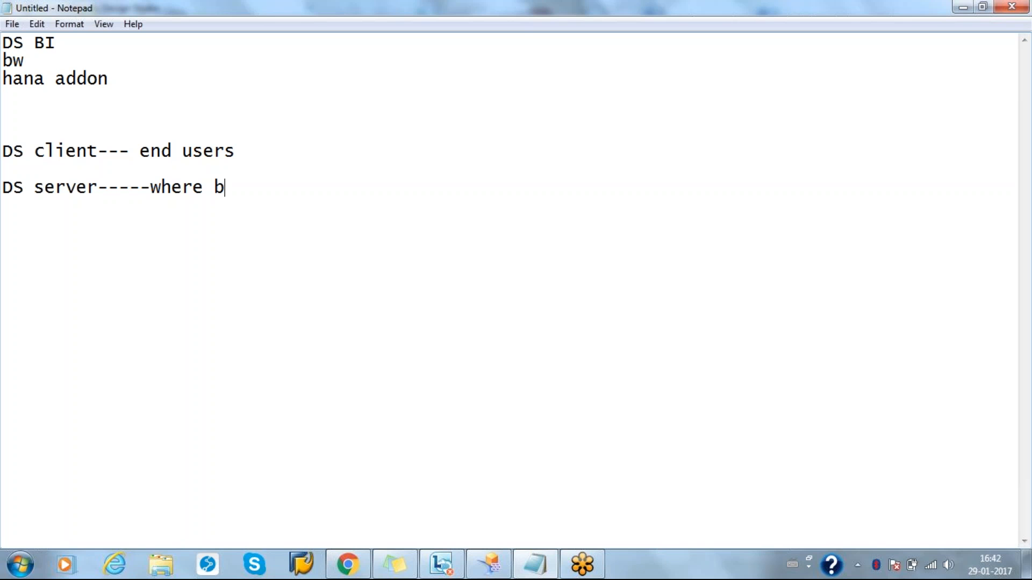
type("o server has ")
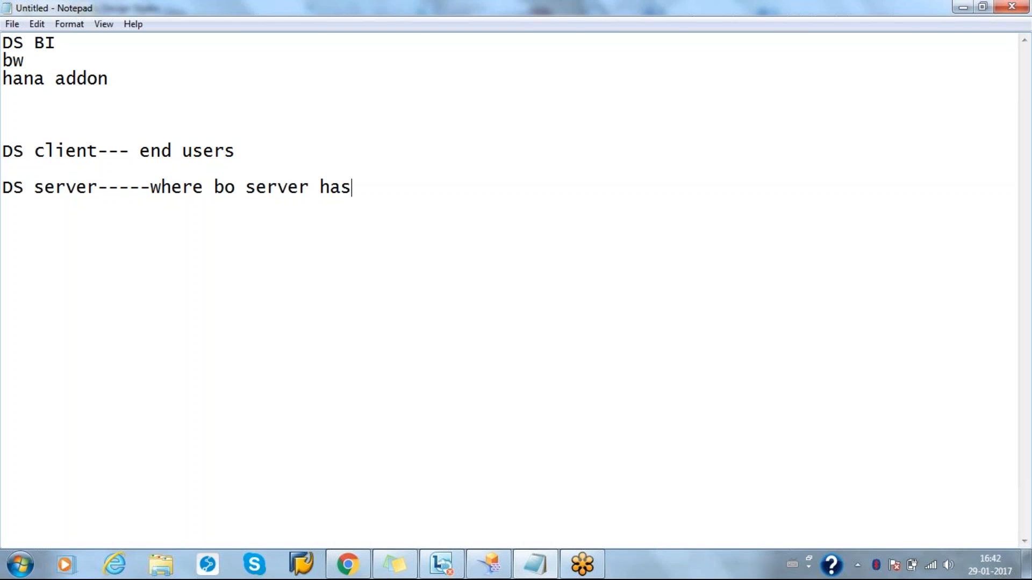
type("been inst")
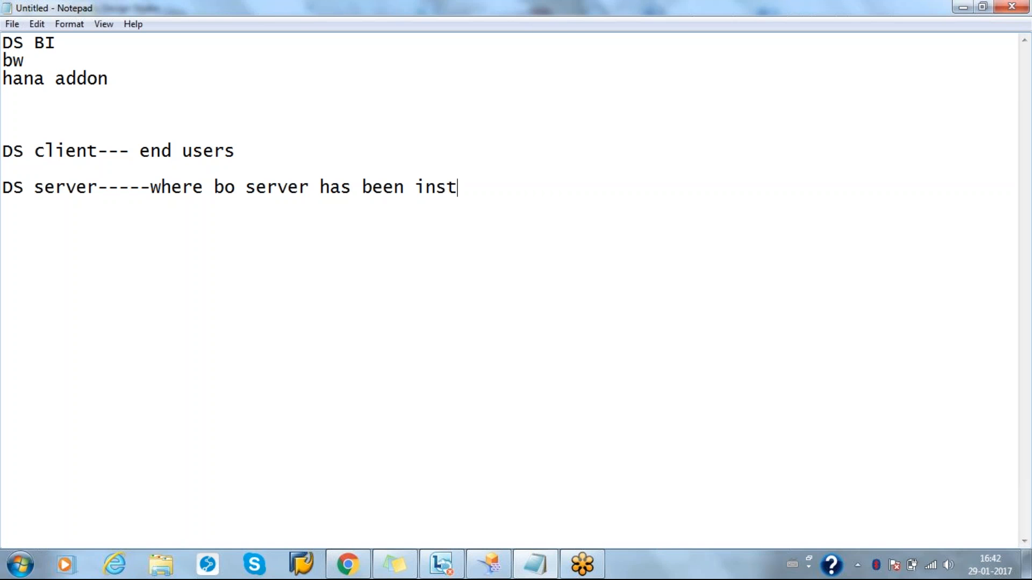
type("alled")
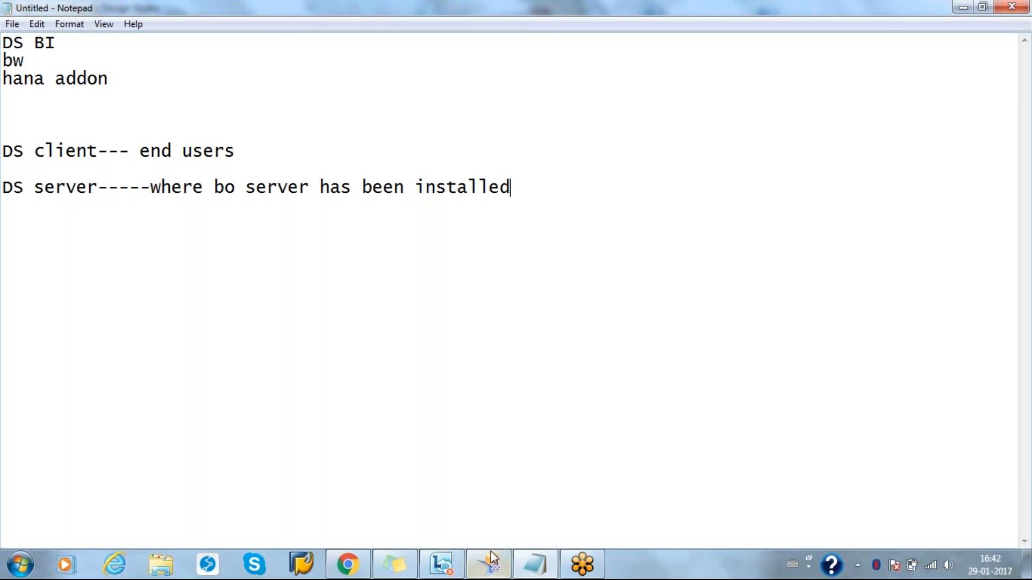
- Switch to SAP BusinessObjects Design Studio and set the preferred startup mode to SAP BusinessObjects BI Platform in the preferences
left_click(490, 566)
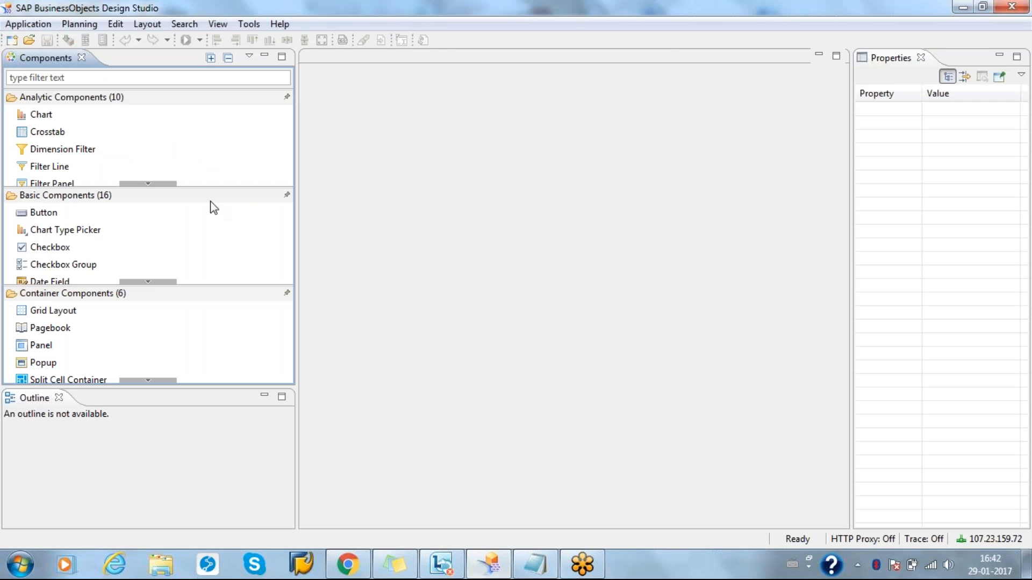
left_click(249, 24)
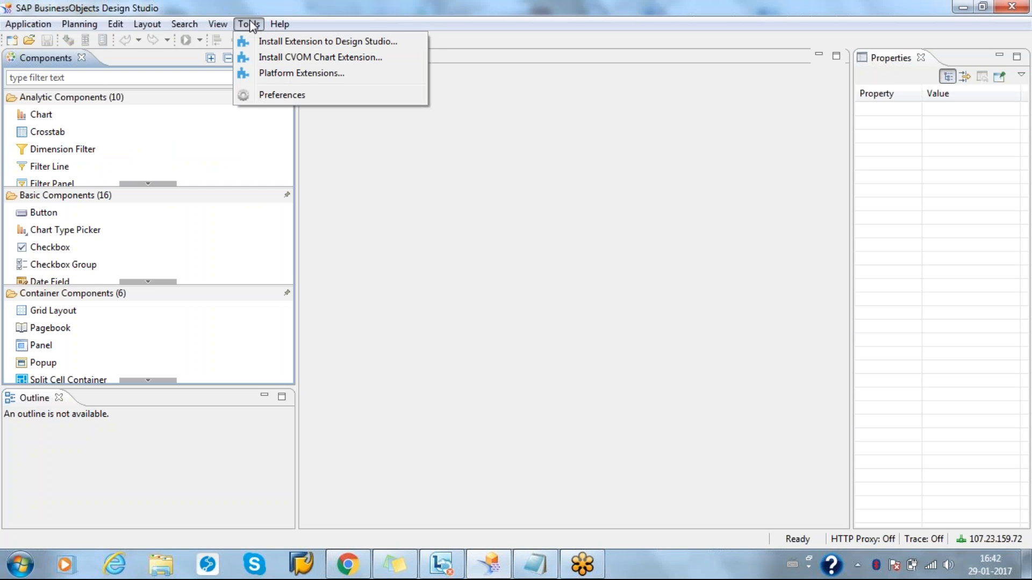
left_click(286, 95)
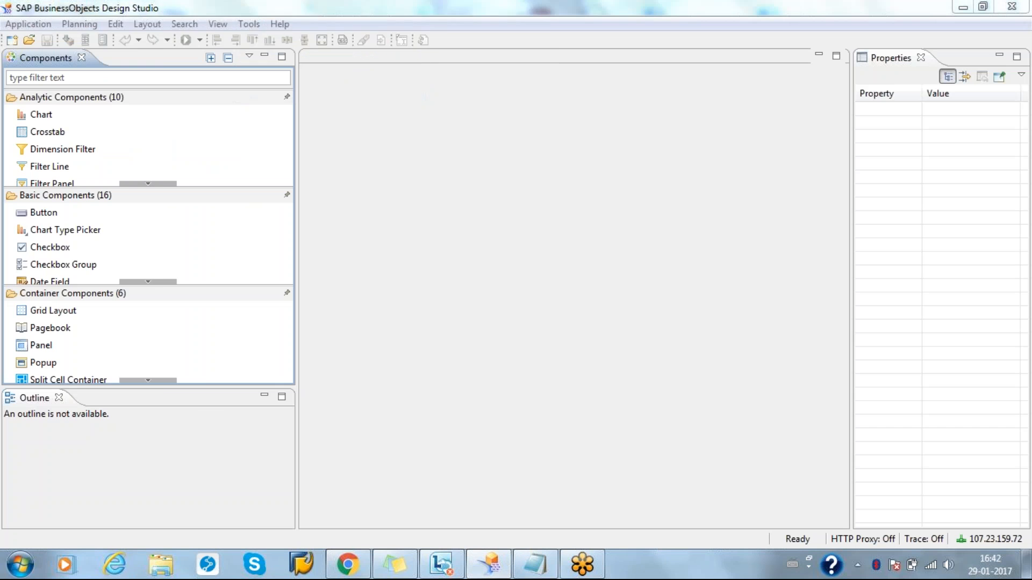
left_click(343, 89)
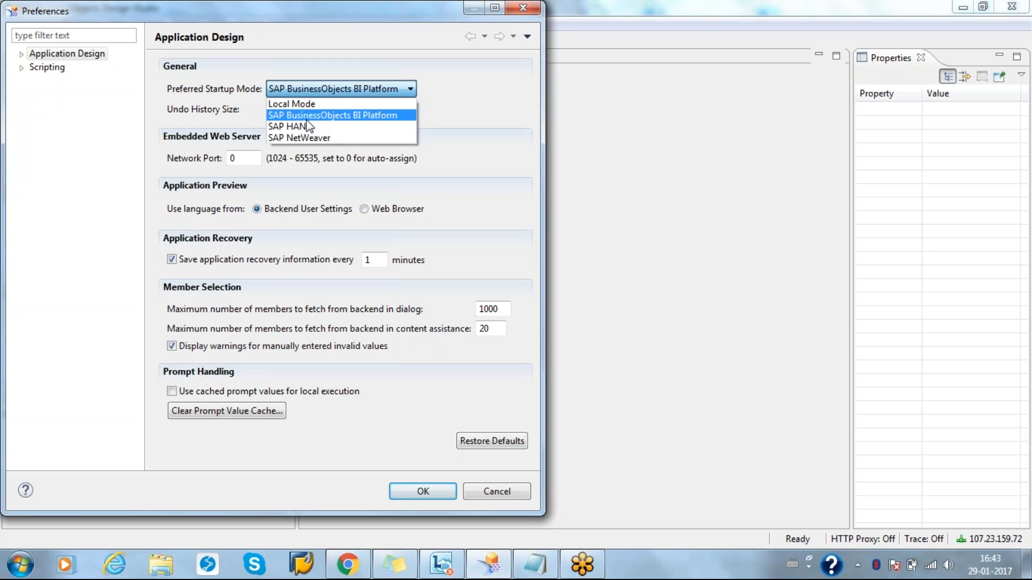
left_click(307, 120)
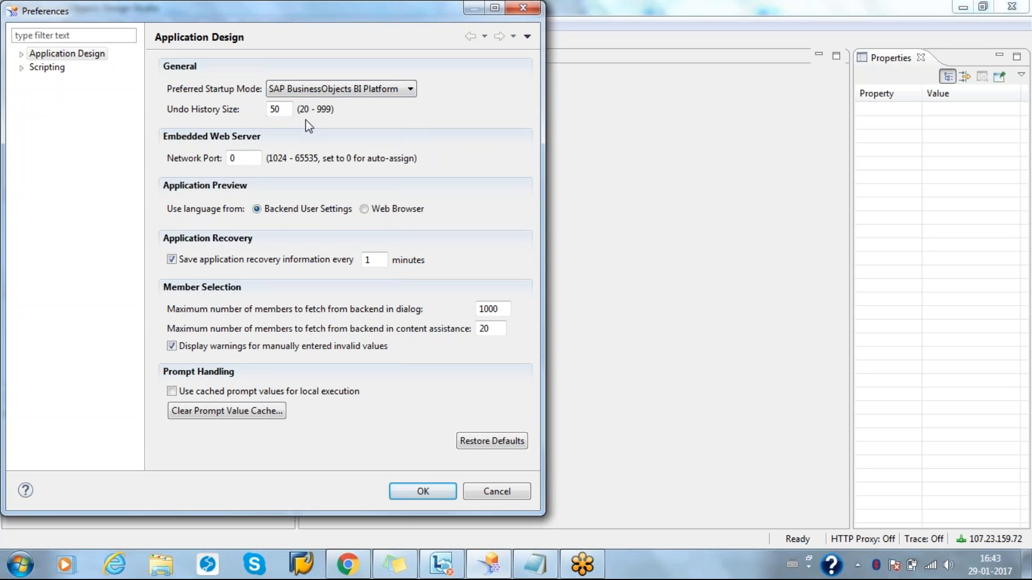
left_click(423, 492)
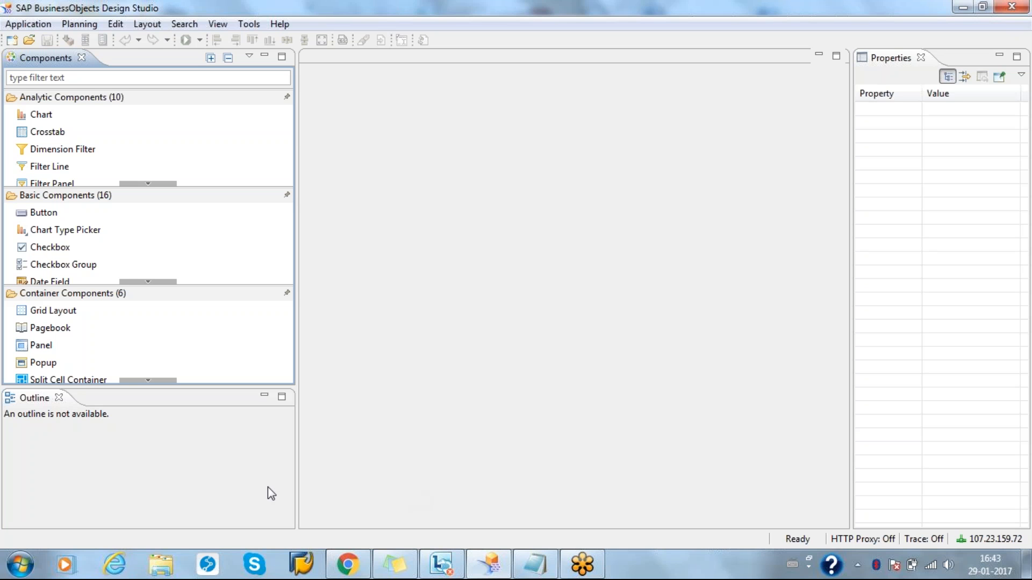
left_click(20, 564)
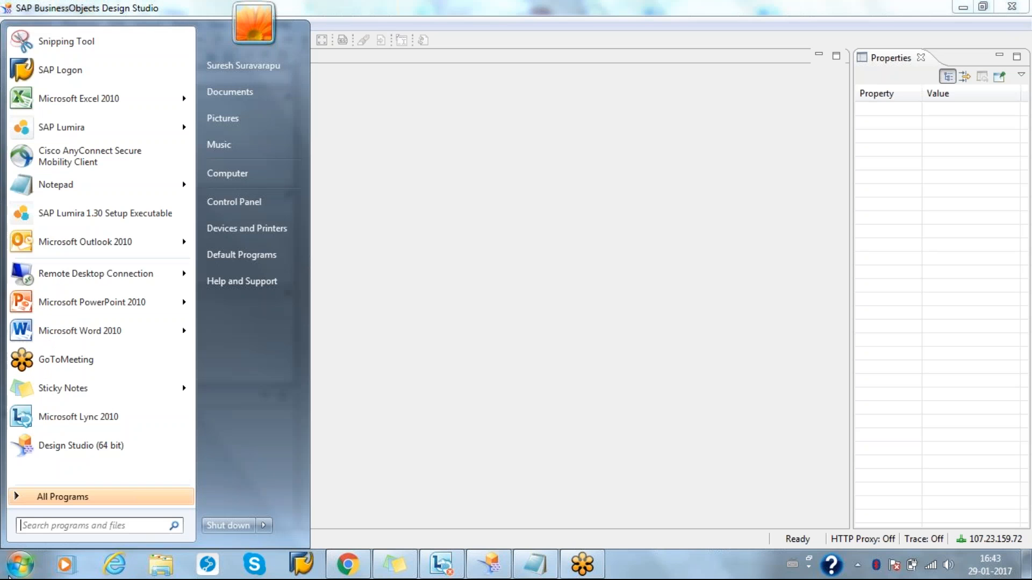
mouse_move(120, 276)
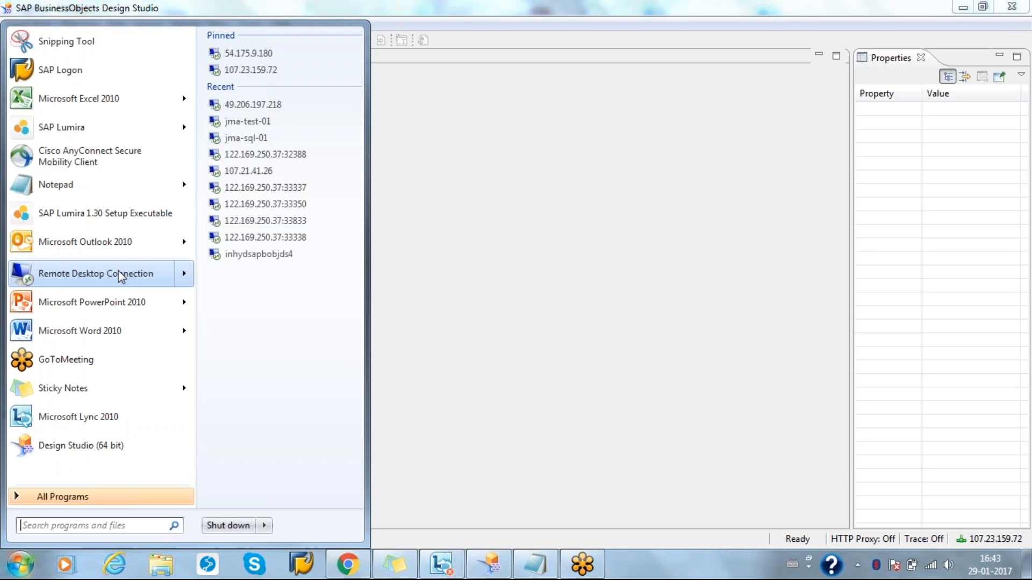
left_click(457, 132)
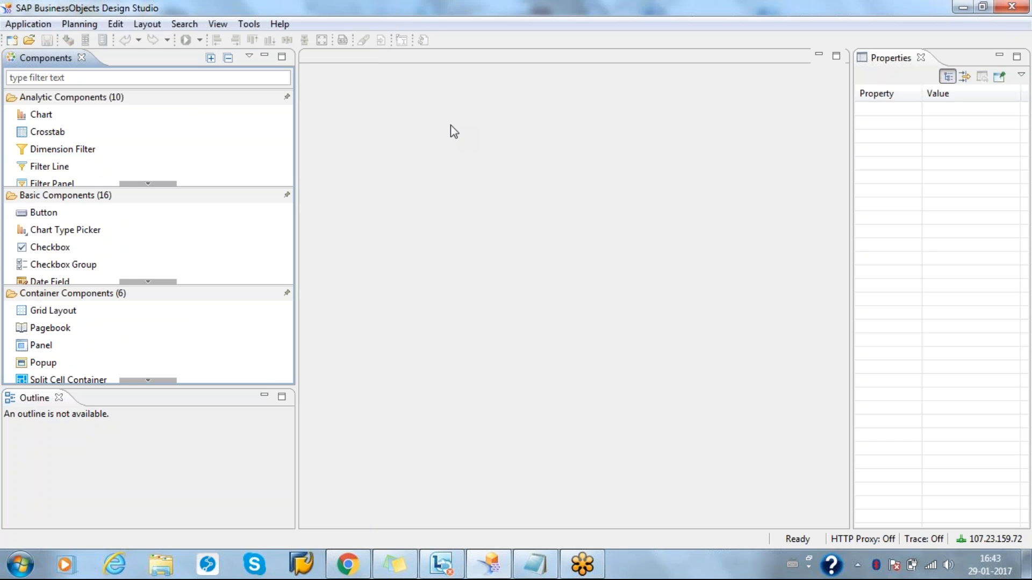
- Create a new application named ds1 from the Blank SAPUI5 template in the Design Studio Analytics folder
left_click(11, 41)
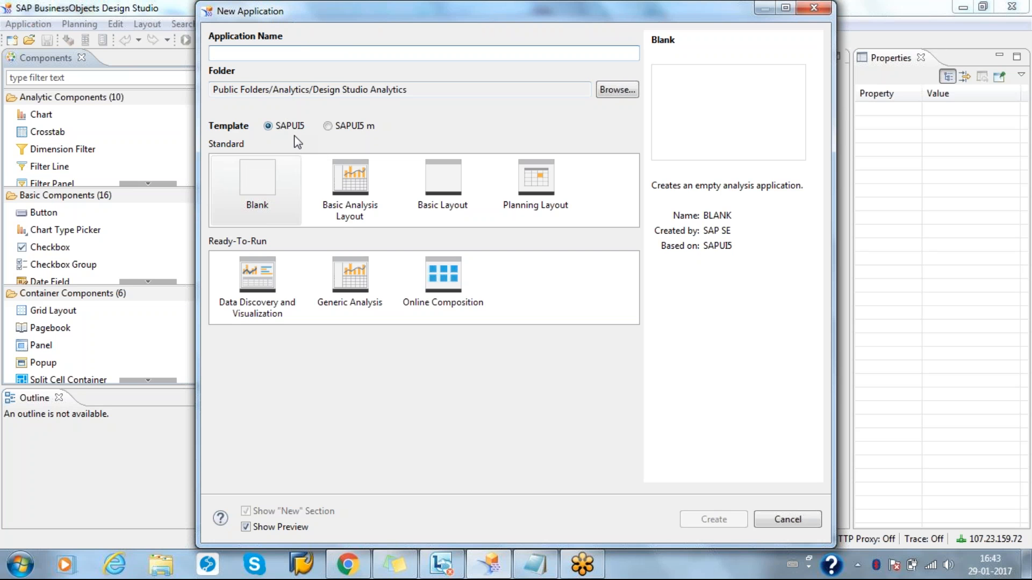
left_click(328, 126)
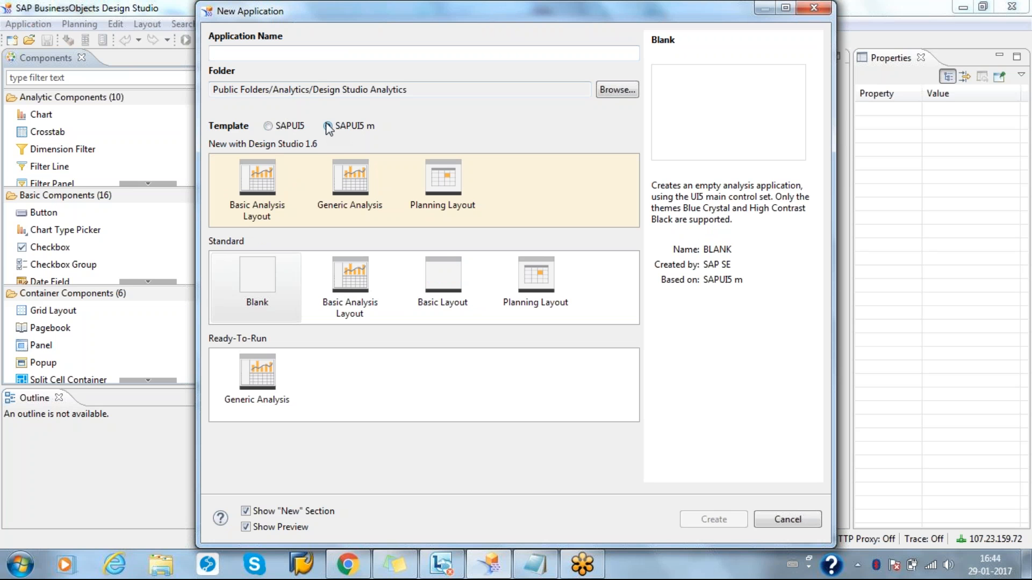
left_click(270, 129)
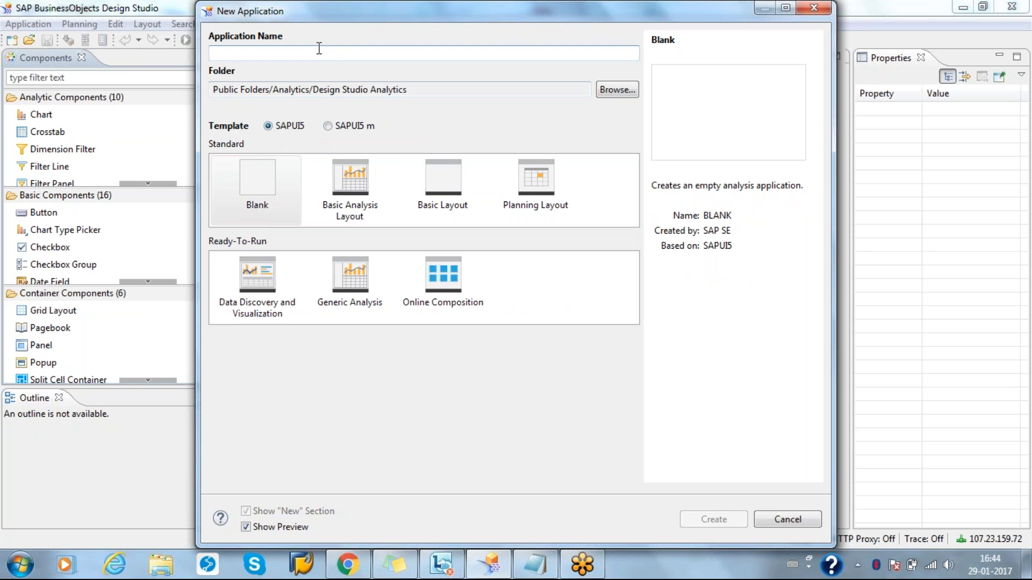
left_click(320, 54)
type("ds1")
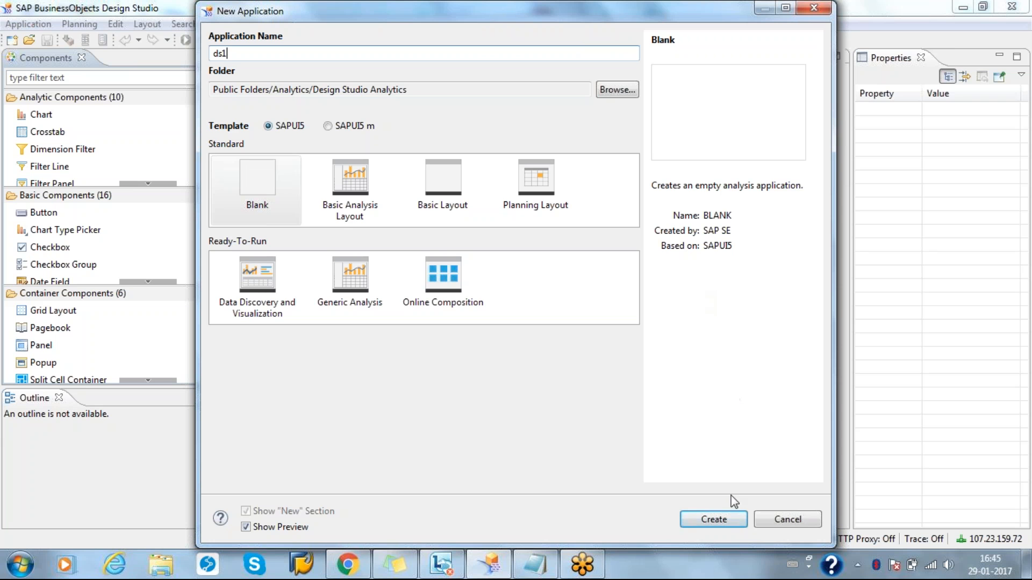
left_click(722, 522)
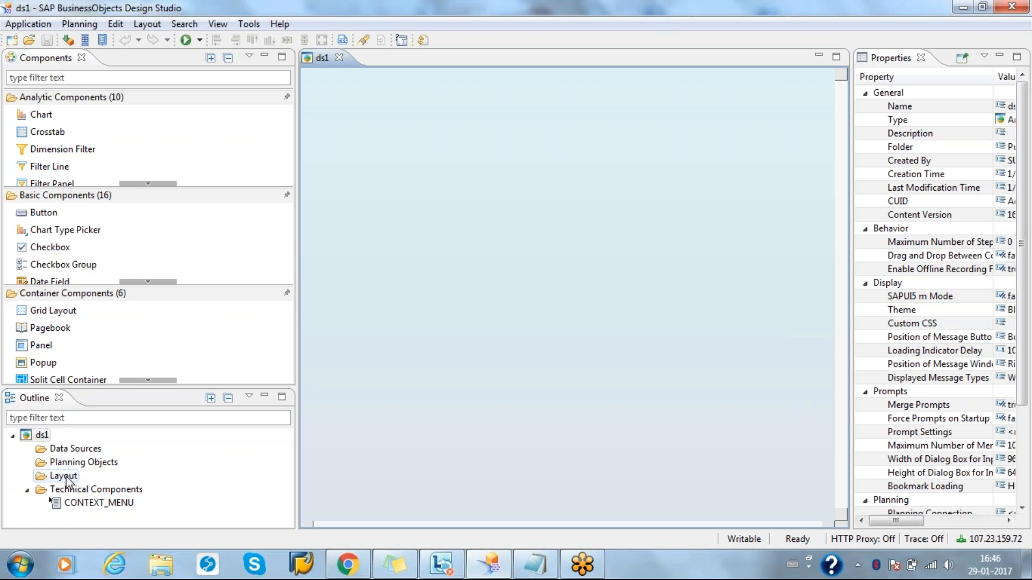
- Start adding a data source to ds1 and look through the list of available connections
left_click(67, 41)
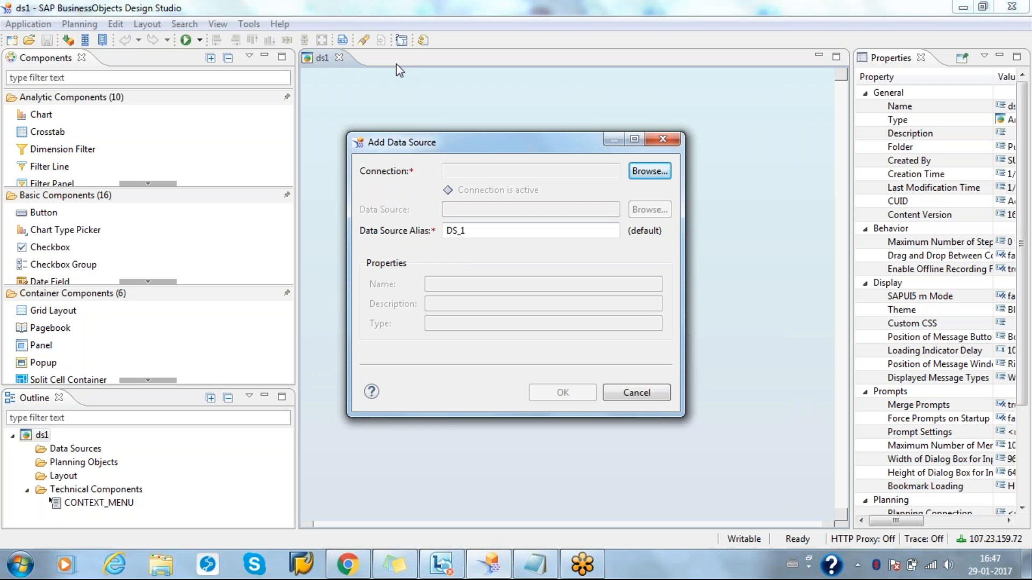
left_click(648, 171)
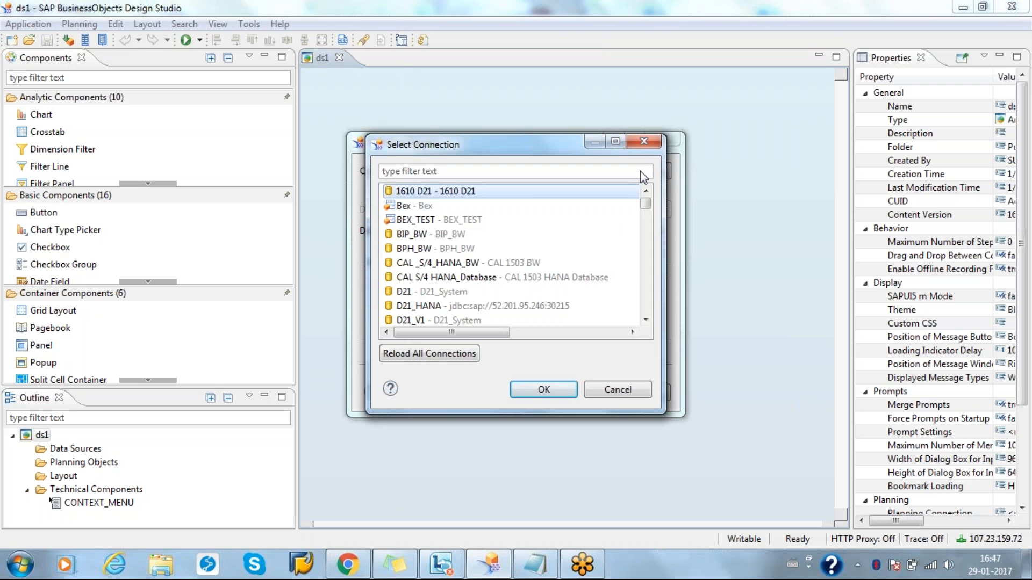
left_click(646, 319)
left_click(645, 319)
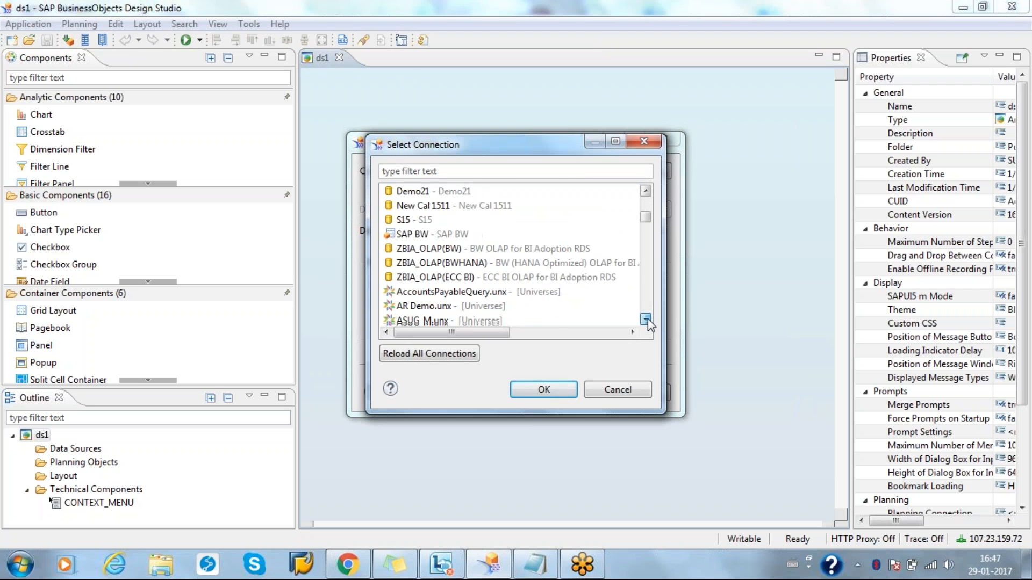
left_click(645, 319)
left_click(645, 319)
left_click(646, 319)
left_click(645, 319)
left_click(646, 319)
left_click(646, 319)
left_click(645, 319)
left_click(645, 319)
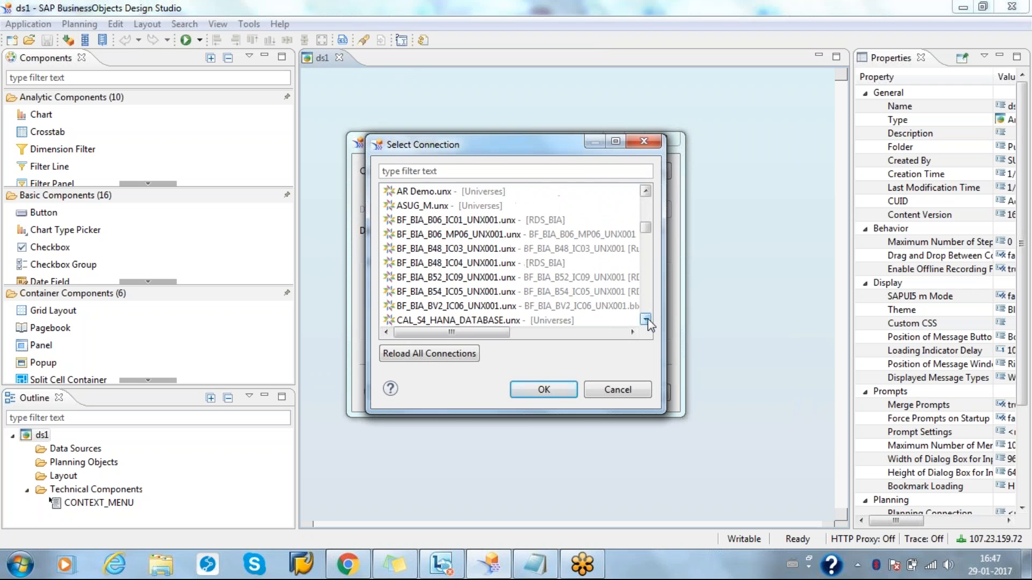
left_click(645, 319)
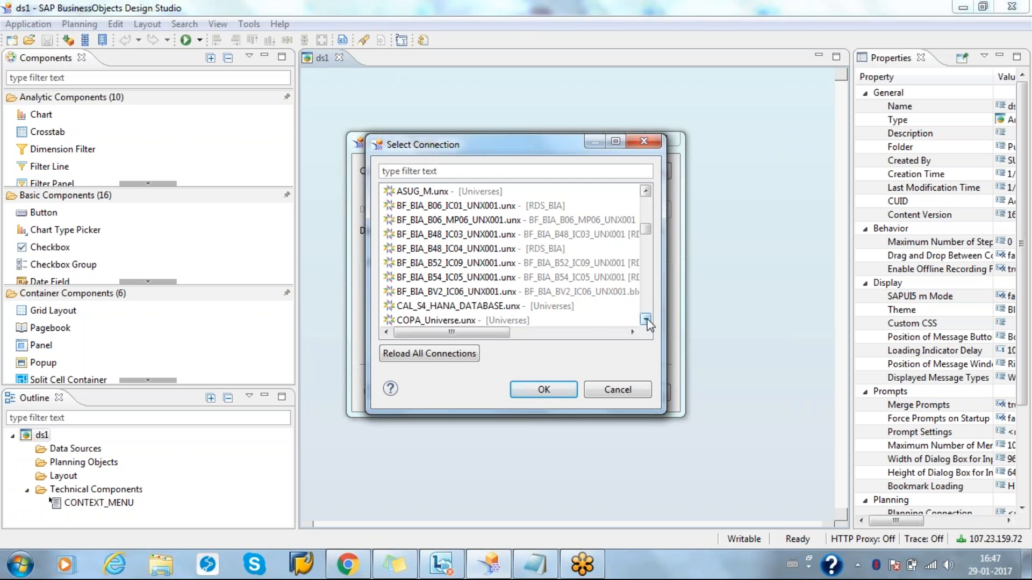
left_click(646, 319)
left_click(646, 319)
left_click(646, 319)
left_click(646, 320)
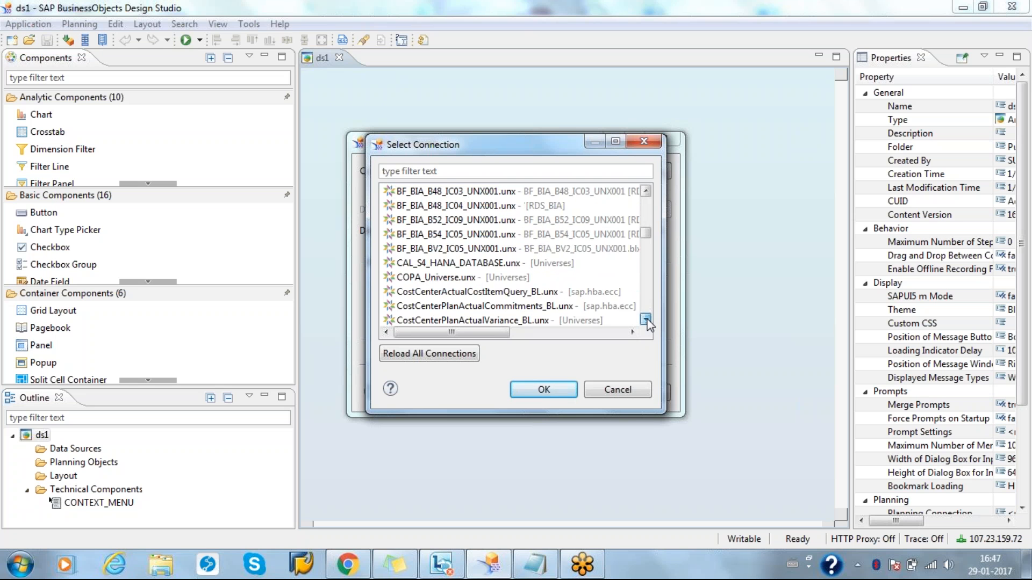
left_click(646, 194)
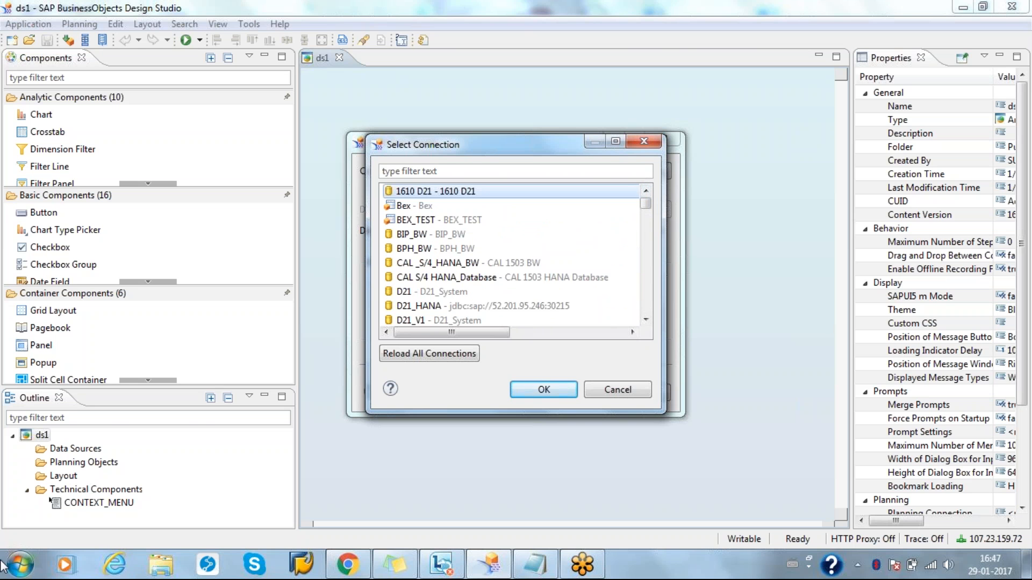
left_click(16, 569)
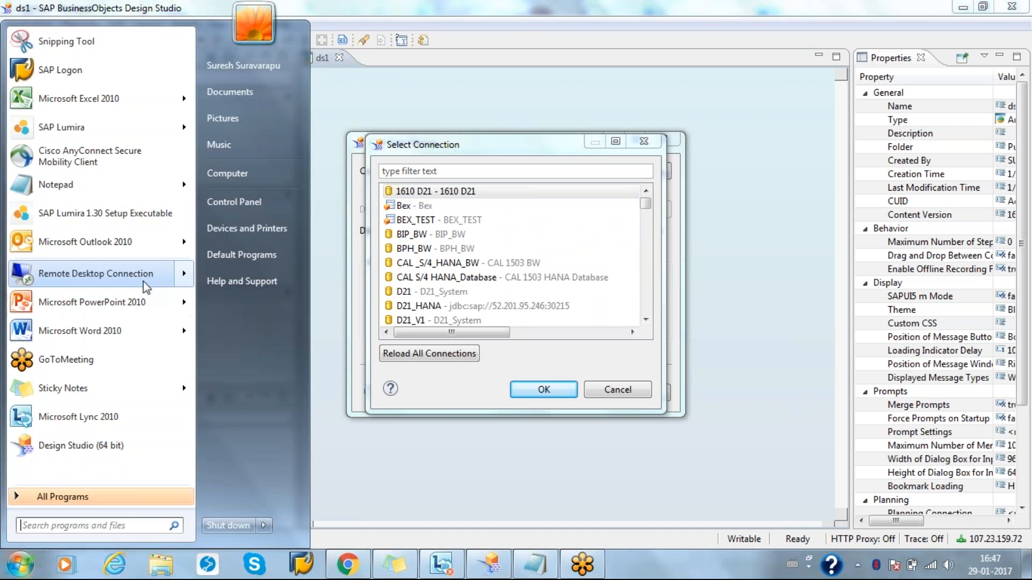
mouse_move(144, 282)
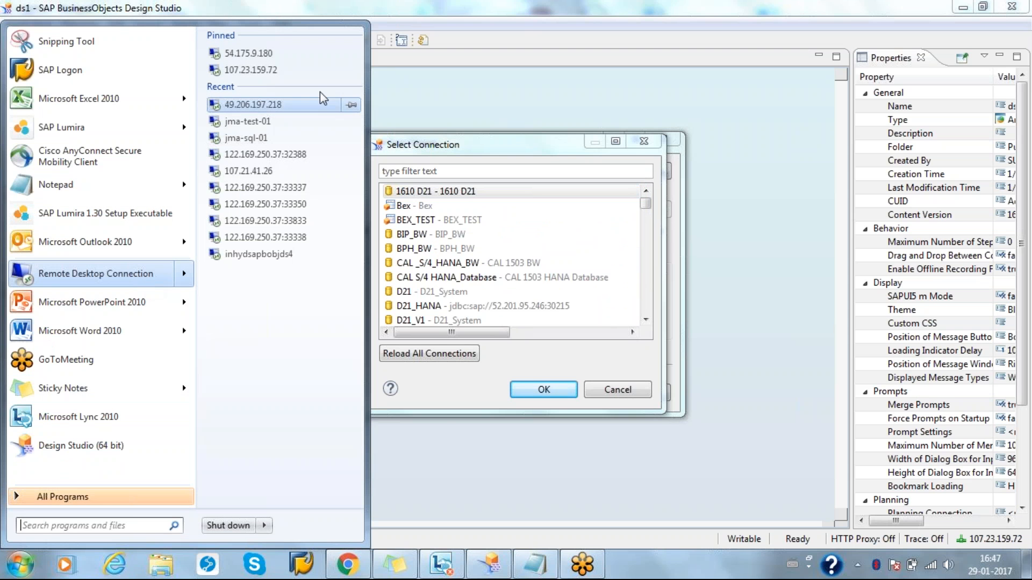
left_click(278, 107)
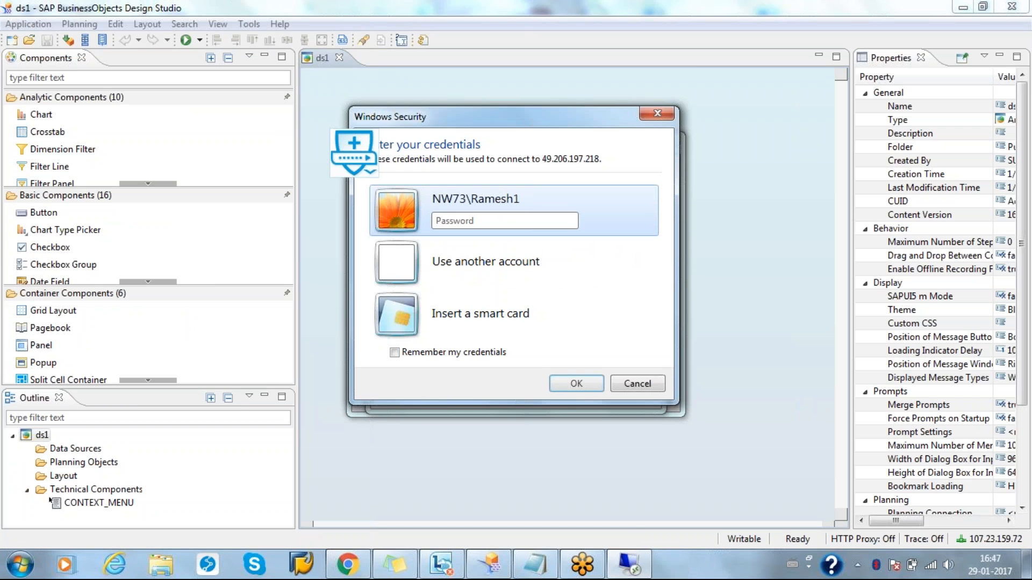
type("••")
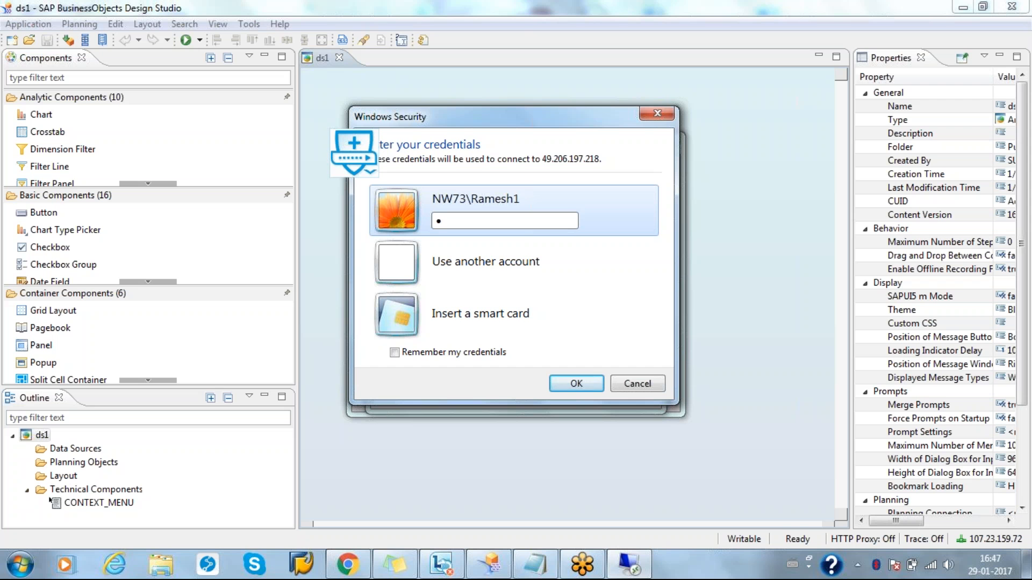
type("•••••")
key("Return")
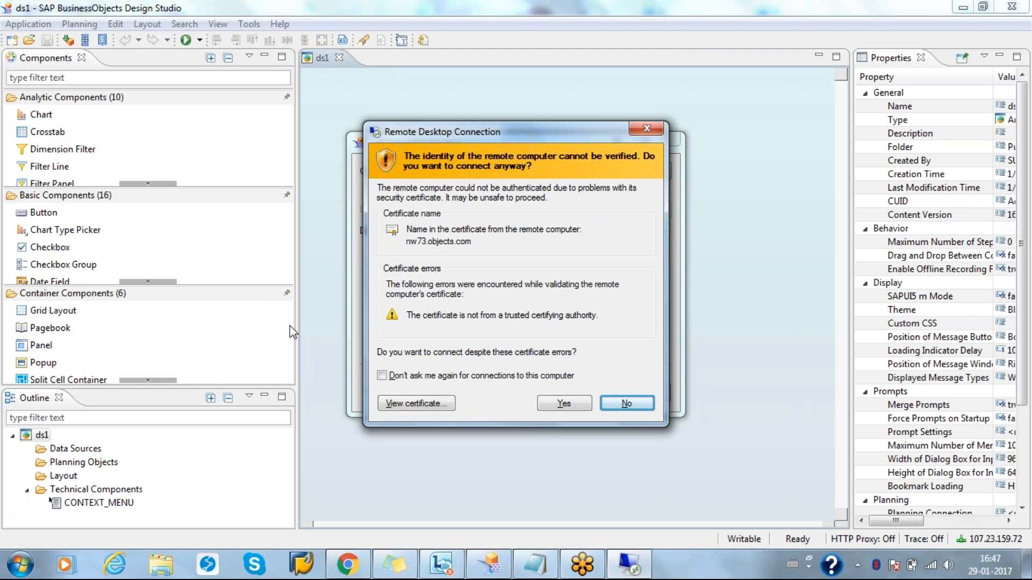
left_click(564, 404)
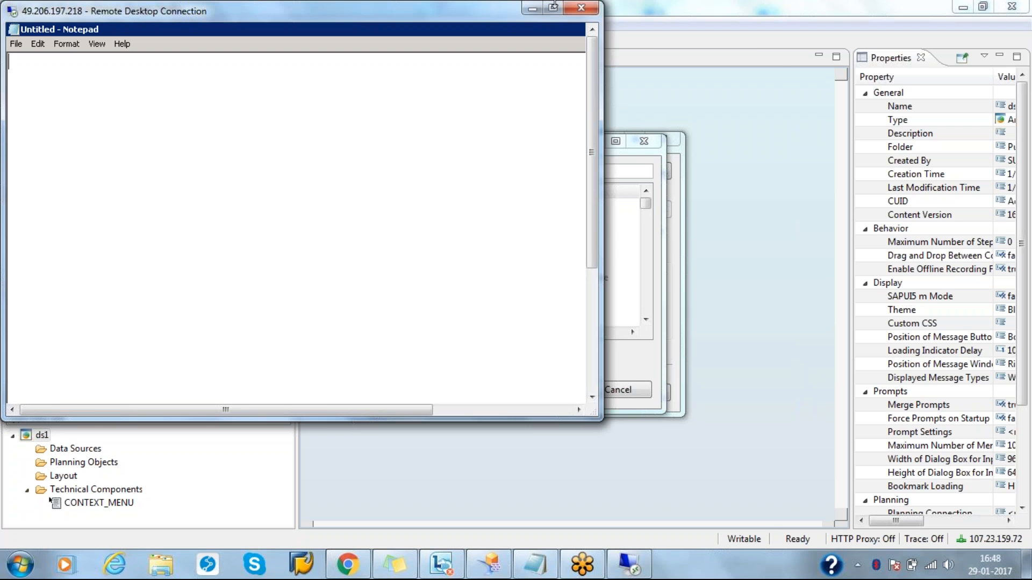
- Try to enlarge the remote desktop session to fill the whole screen, and disconnect from it
double_click(554, 7)
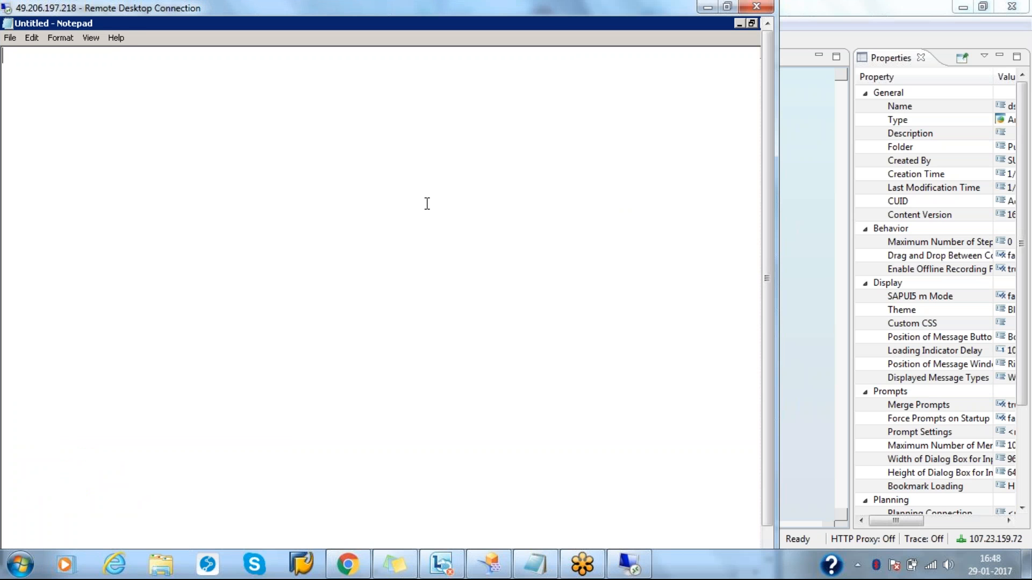
left_click(726, 7)
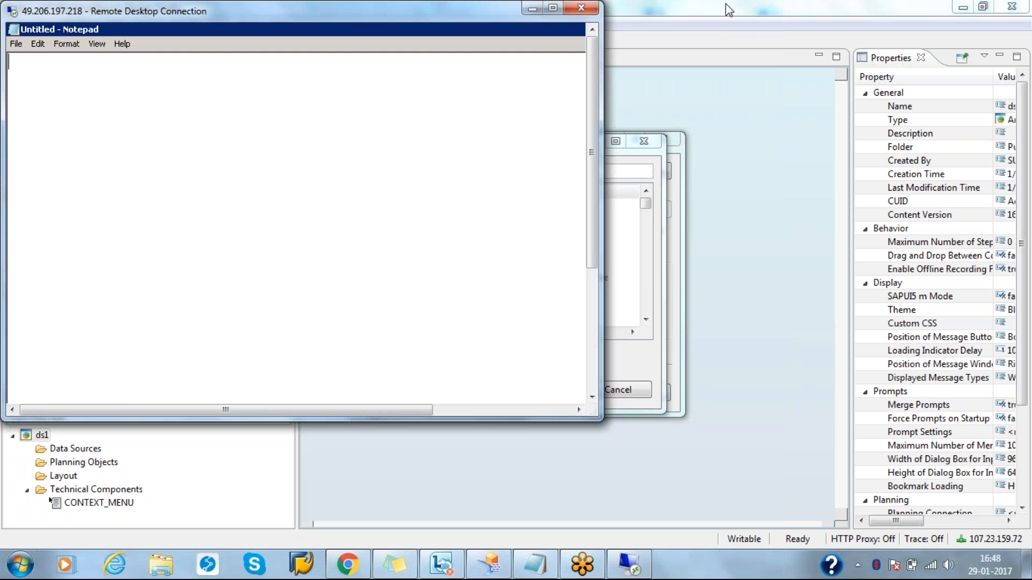
double_click(554, 9)
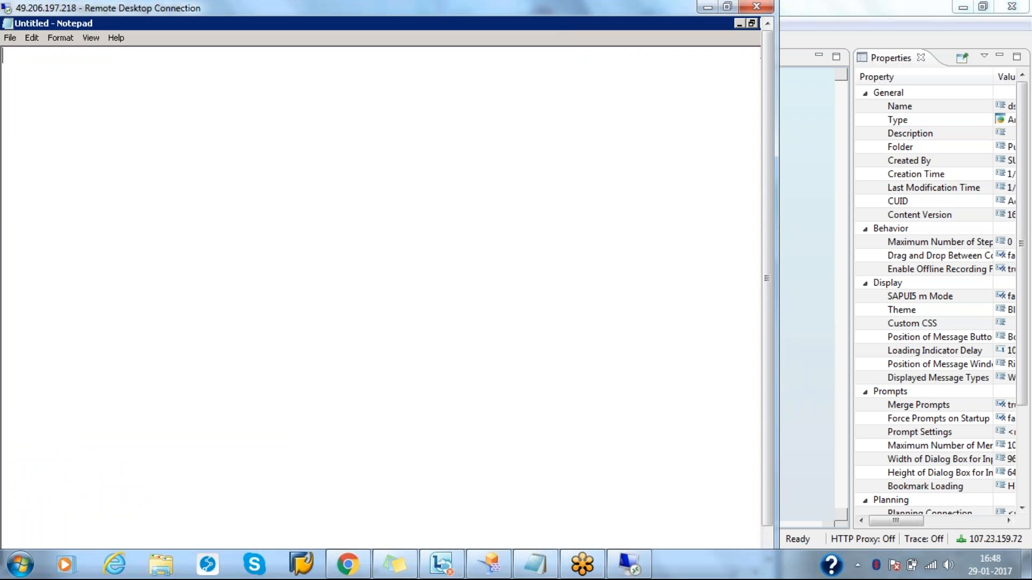
key("ctrl+alt+Break")
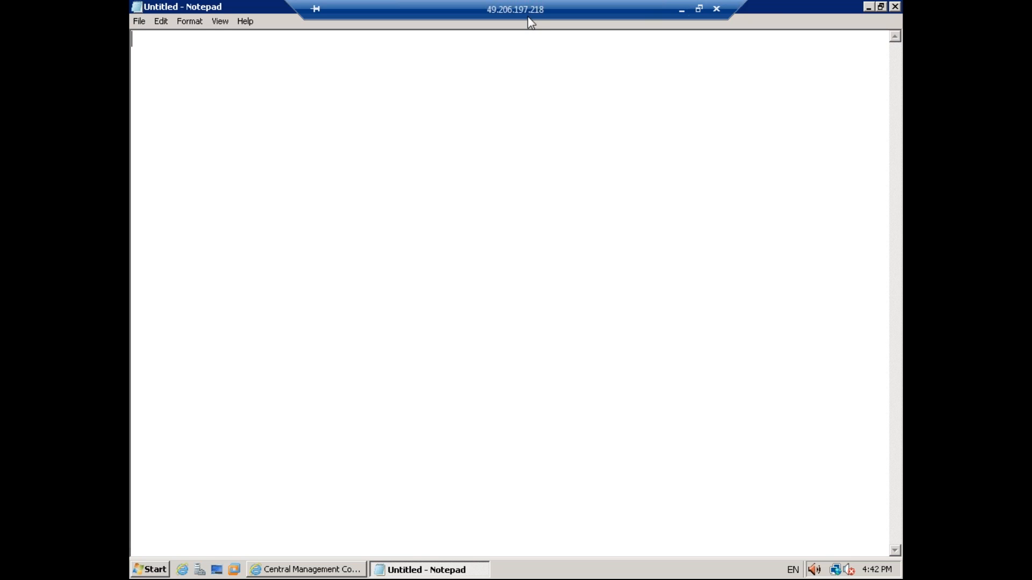
left_click(721, 7)
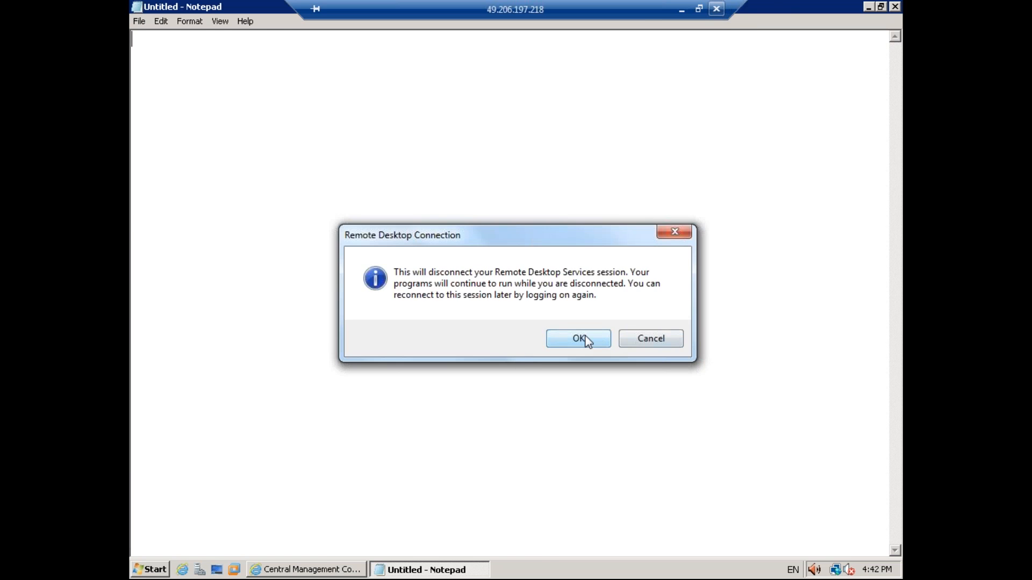
left_click(579, 339)
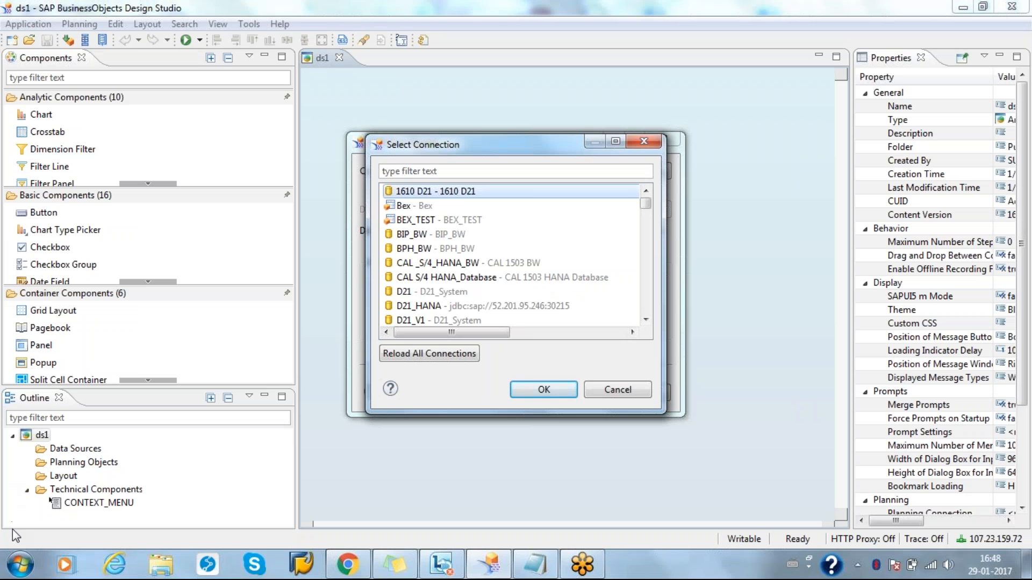
left_click(20, 564)
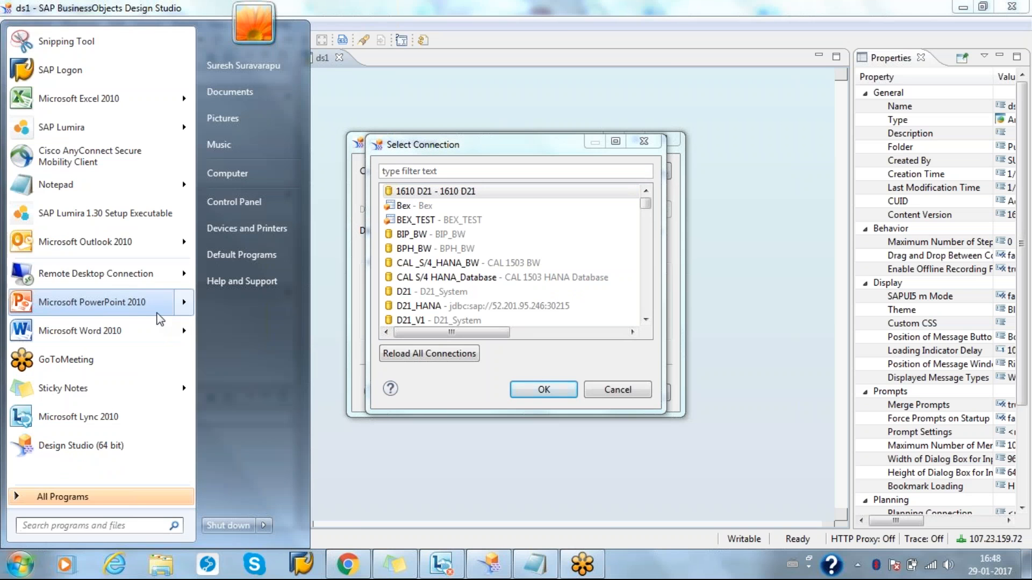
mouse_move(141, 277)
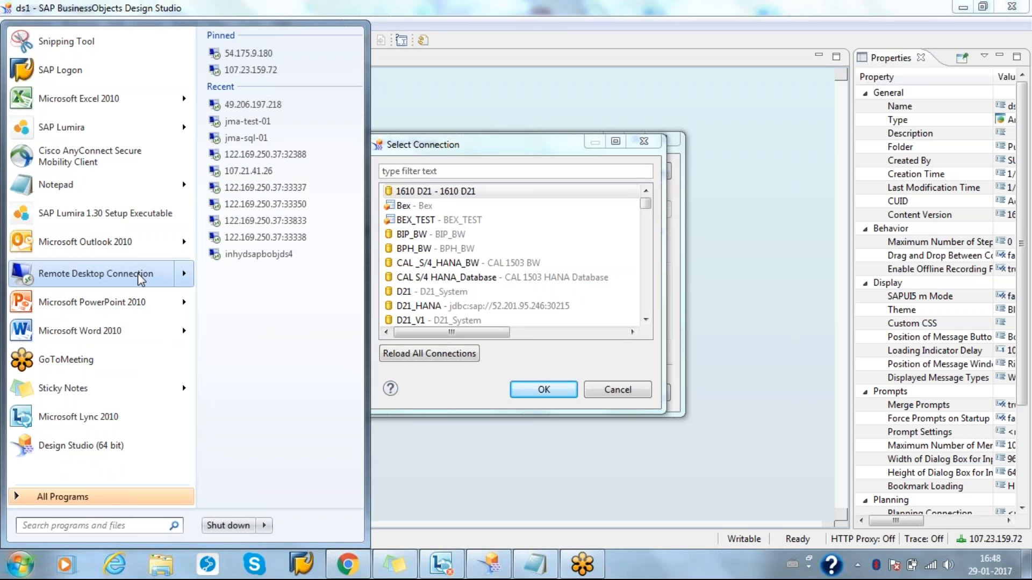
left_click(140, 279)
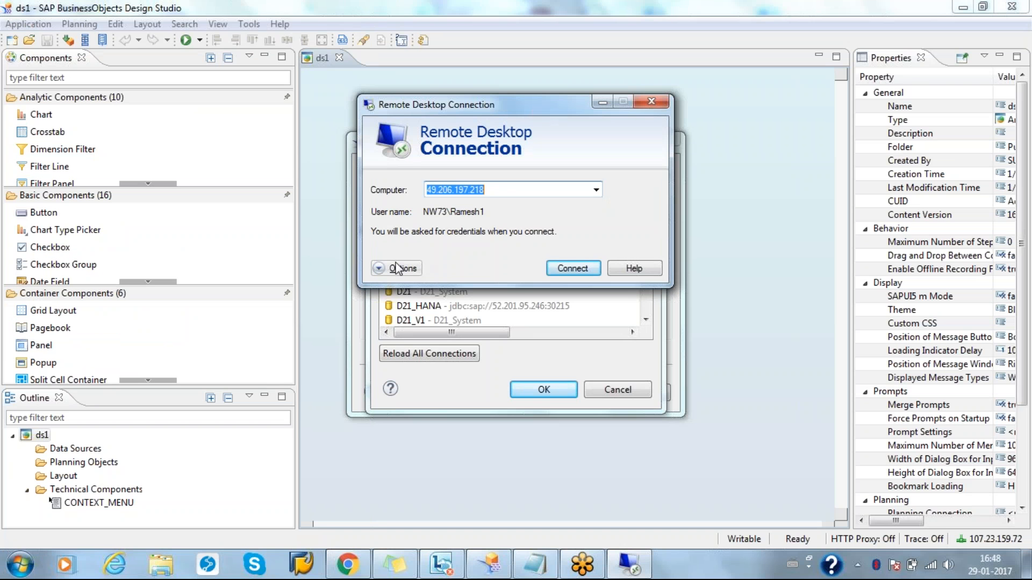
left_click(379, 268)
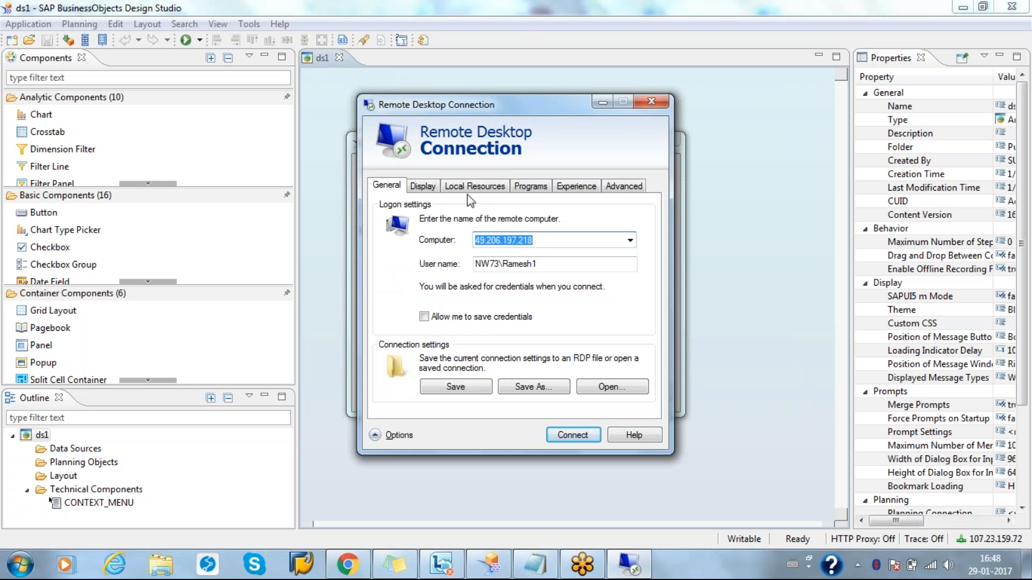
left_click(425, 187)
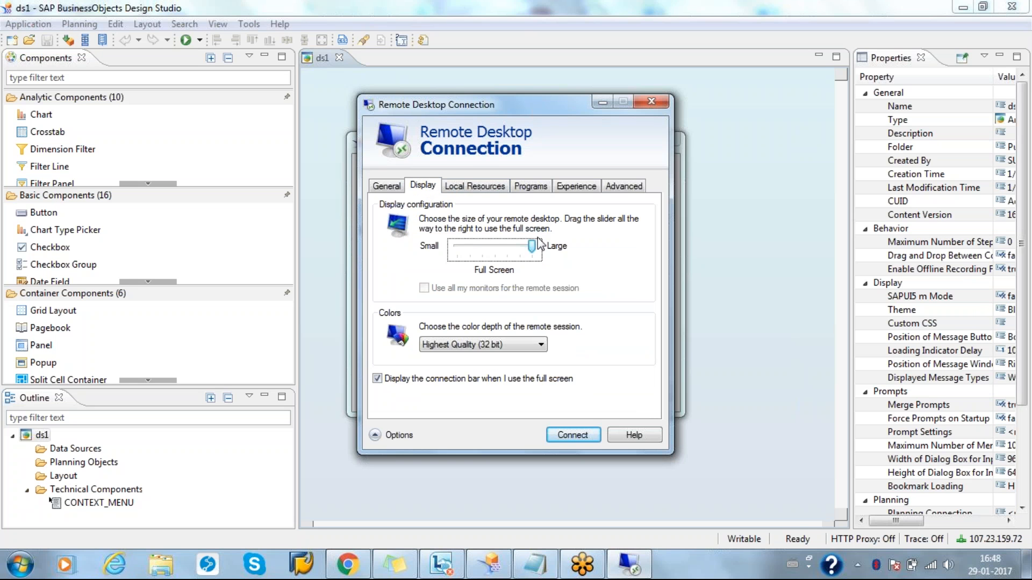
mouse_move(532, 248)
left_mouse_down()
mouse_move(511, 250)
mouse_move(532, 253)
left_mouse_up()
left_click(570, 438)
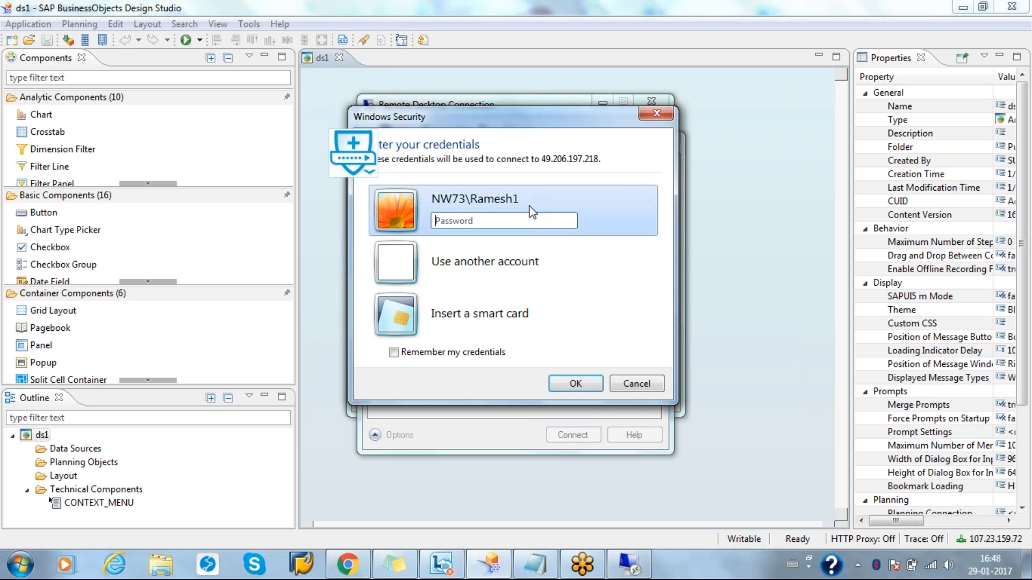
- Log on to the remote computer with the account password and accept its unverified certificate
type("•")
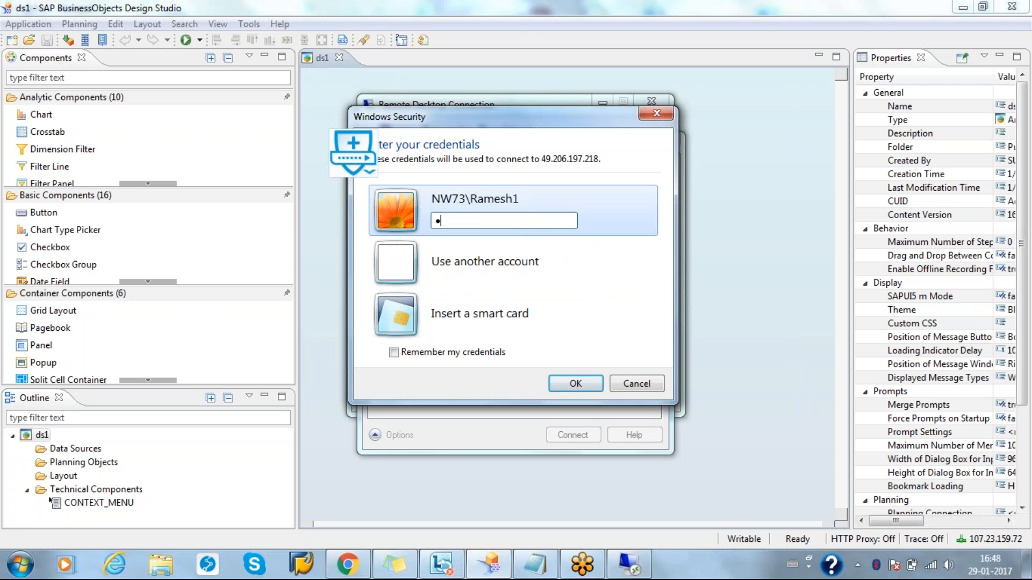
type("••••••")
key("Return")
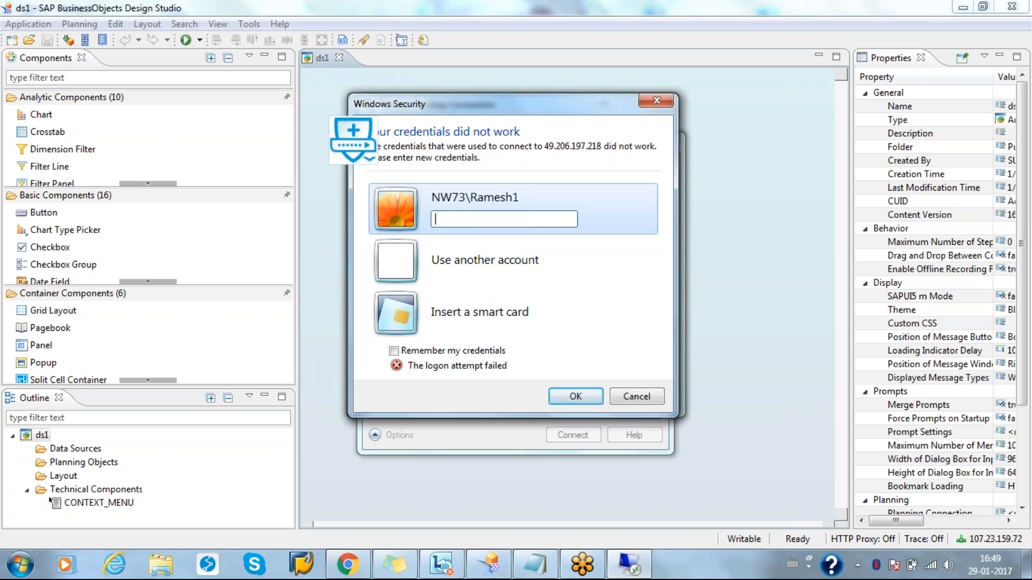
type("•••••••")
key("Return")
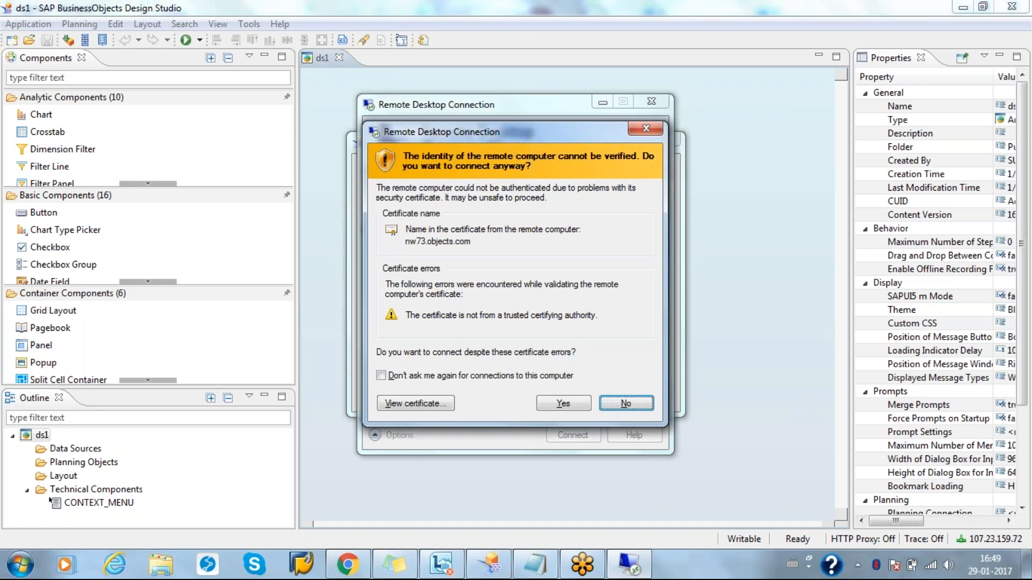
left_click(562, 404)
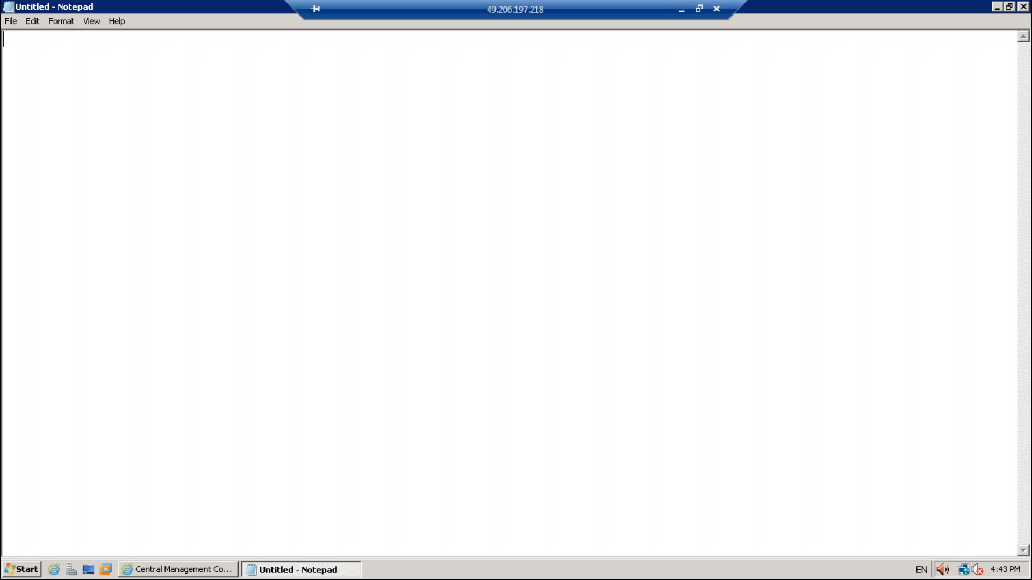
- Launch Information Design Tool from the SAP BusinessObjects BI platform 4 Client Tools on the remote server
left_click(29, 571)
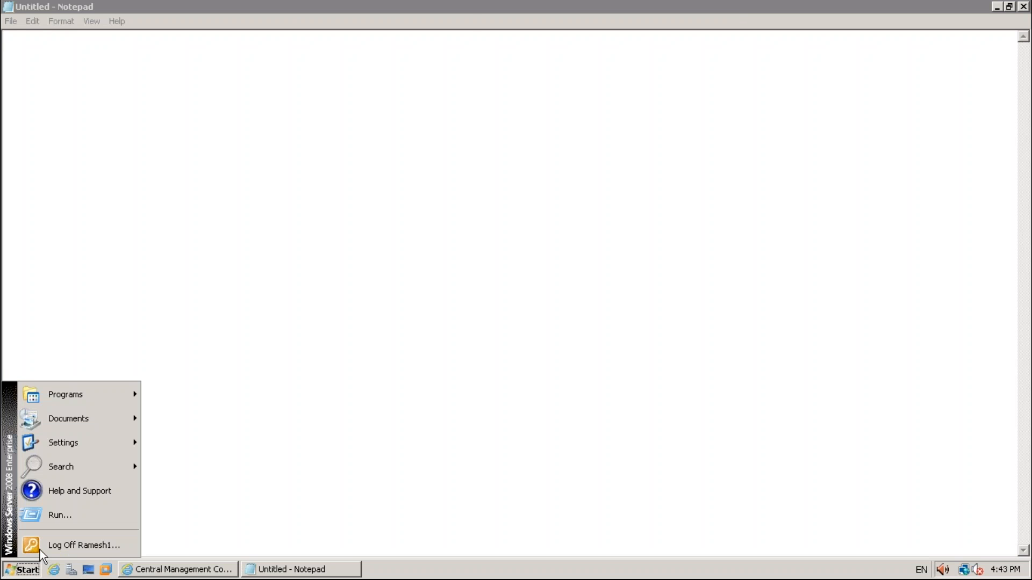
mouse_move(120, 403)
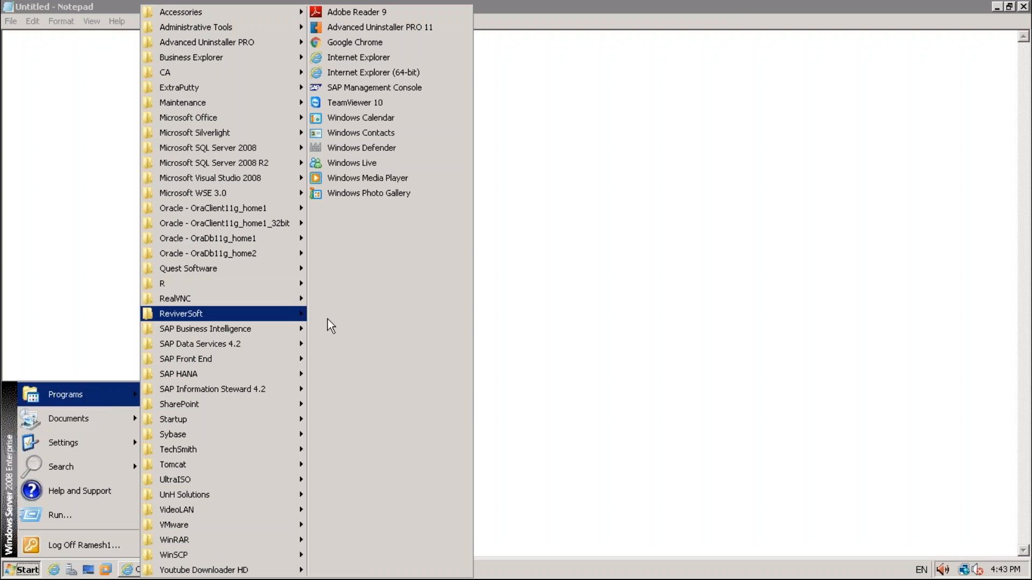
mouse_move(284, 325)
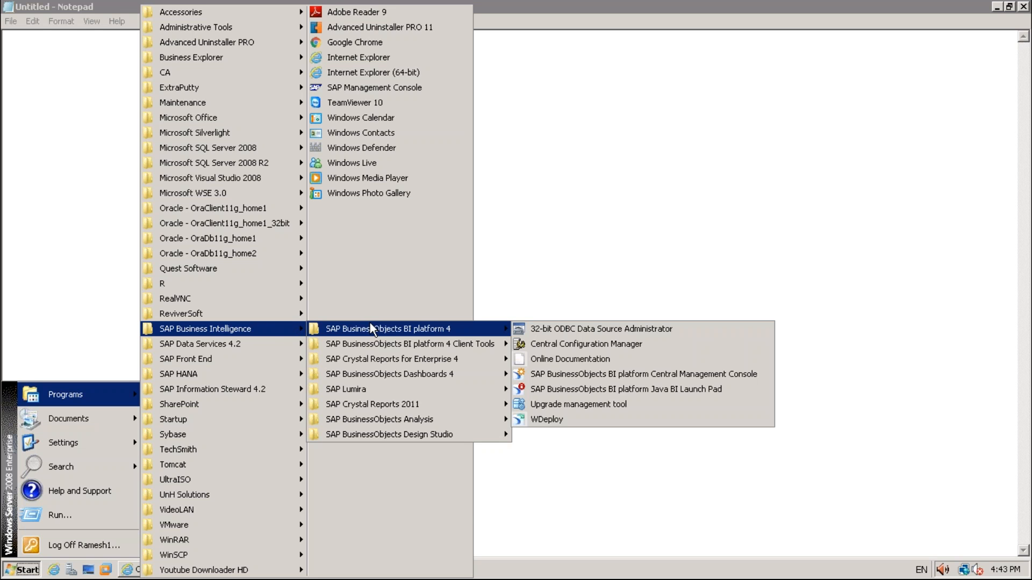
mouse_move(483, 342)
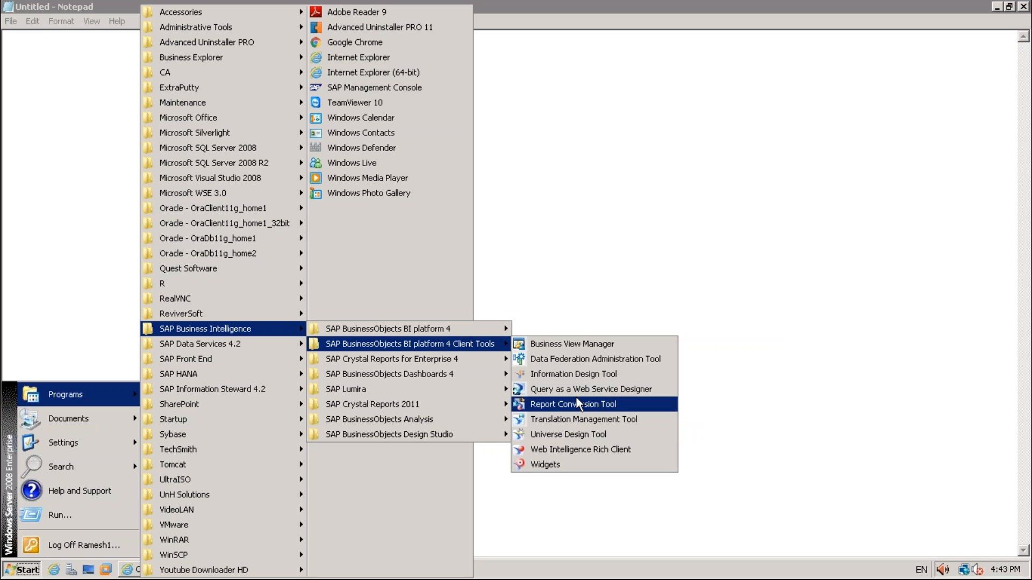
left_click(570, 375)
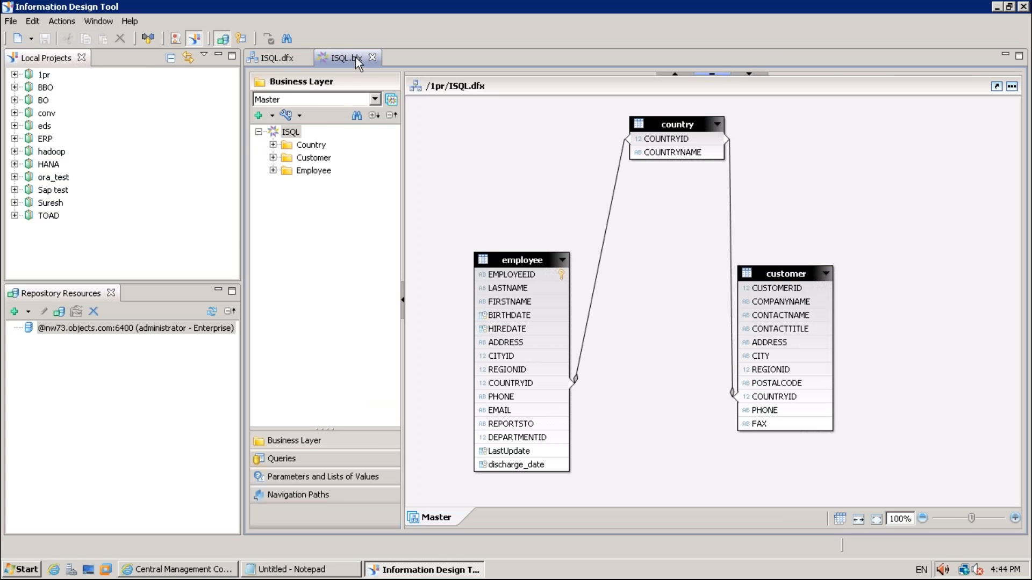
- Close the ISQL business layer and data foundation, and widen the Local Projects and Repository Resources area
left_click(373, 57)
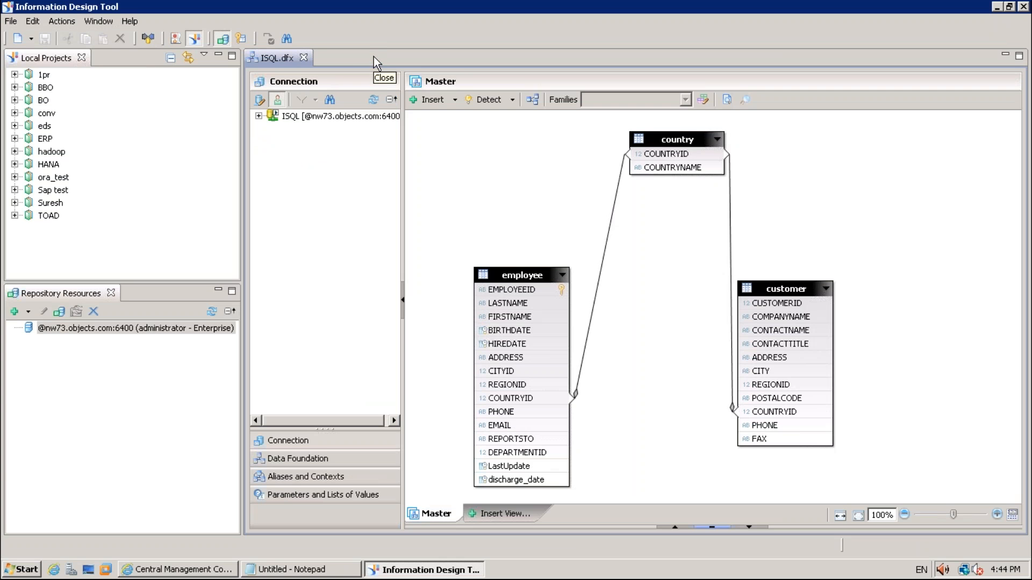
left_click(304, 57)
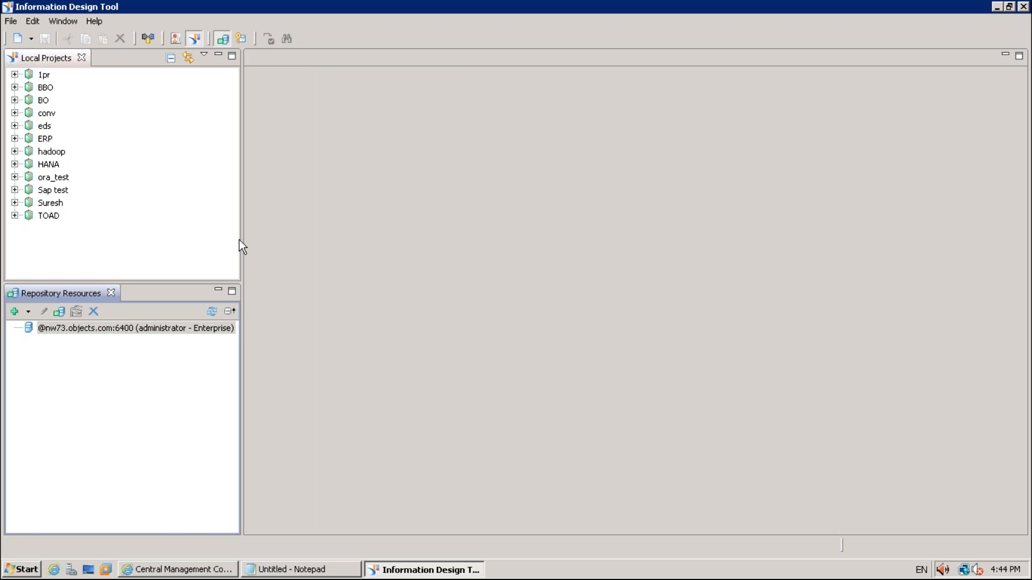
left_click_drag(240, 241, 323, 226)
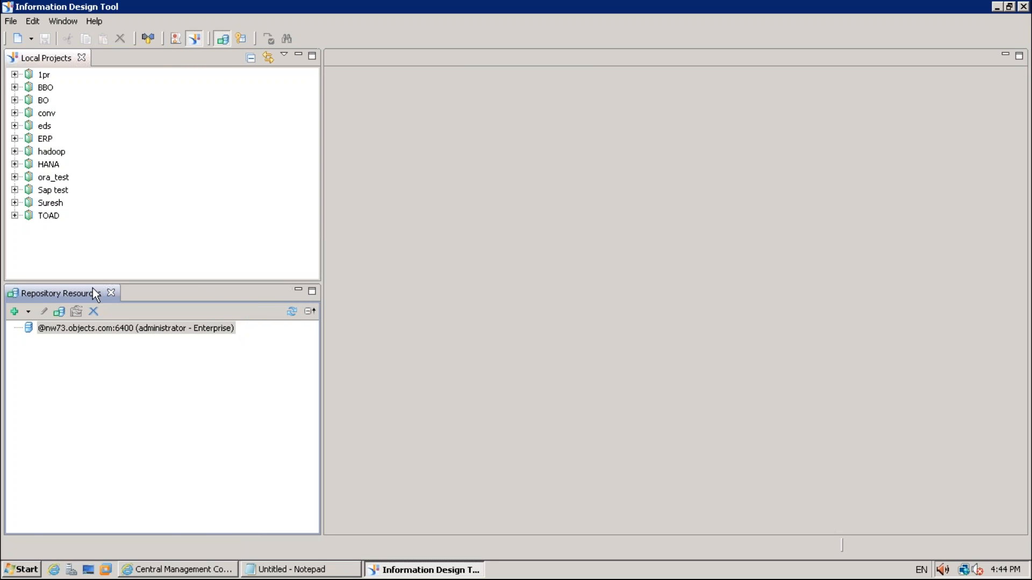
left_click(14, 312)
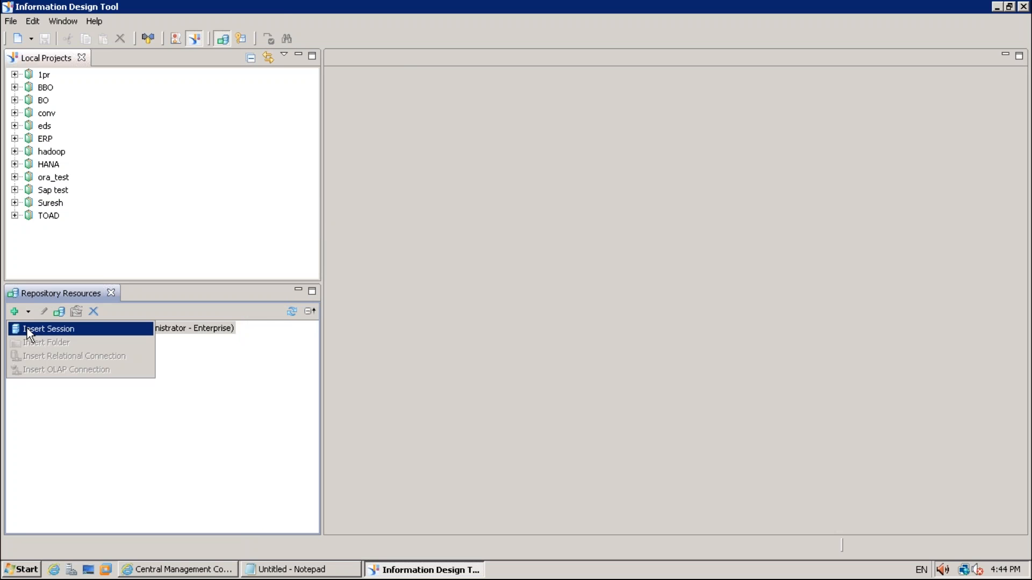
left_click(27, 328)
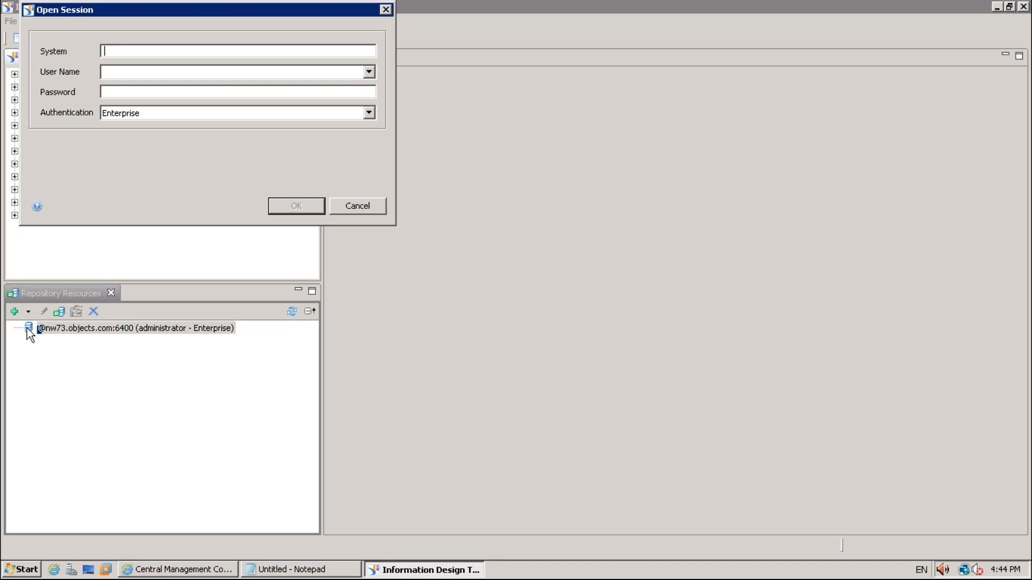
type("nw73")
left_click(358, 206)
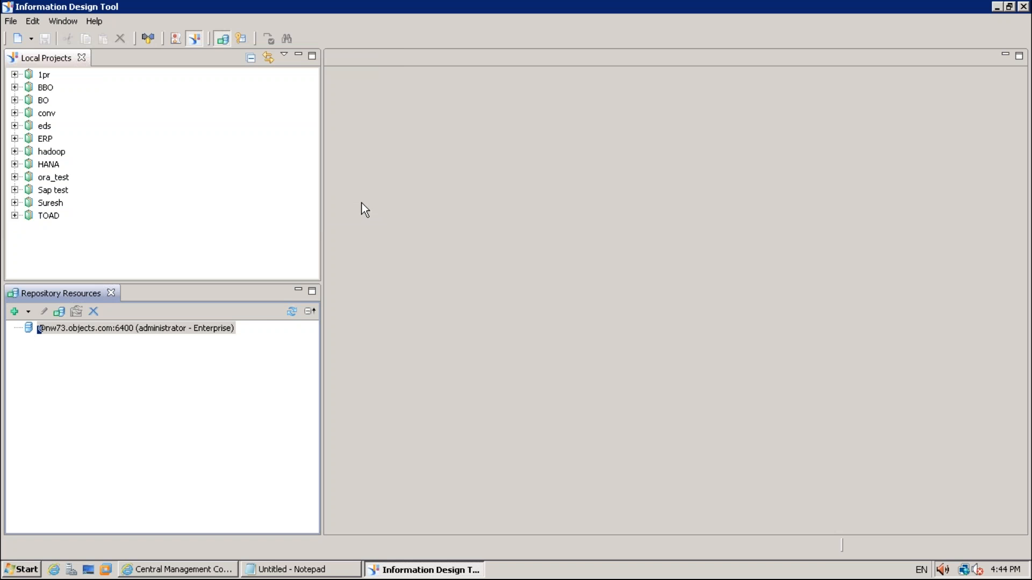
left_click(85, 329)
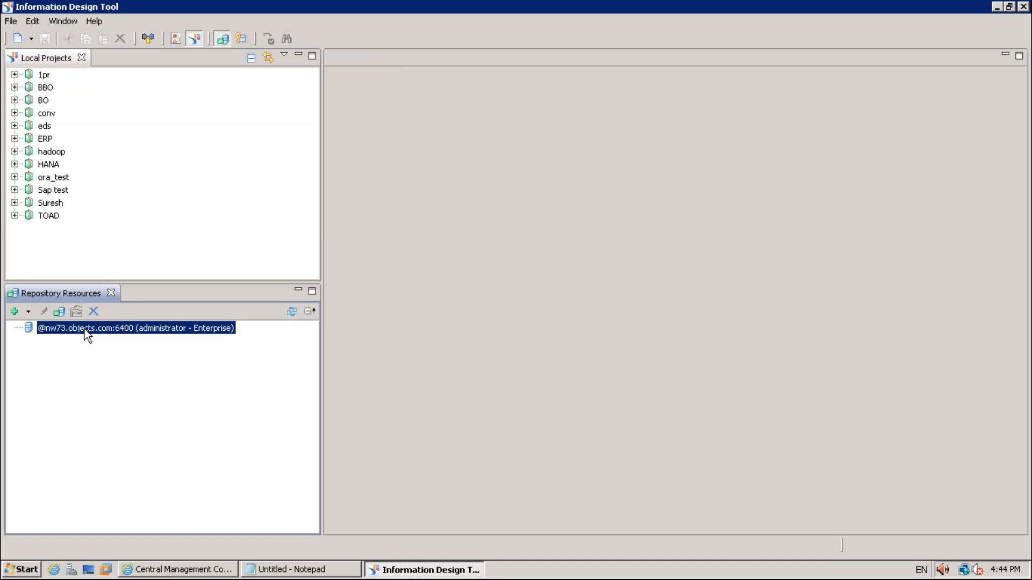
right_click(84, 328)
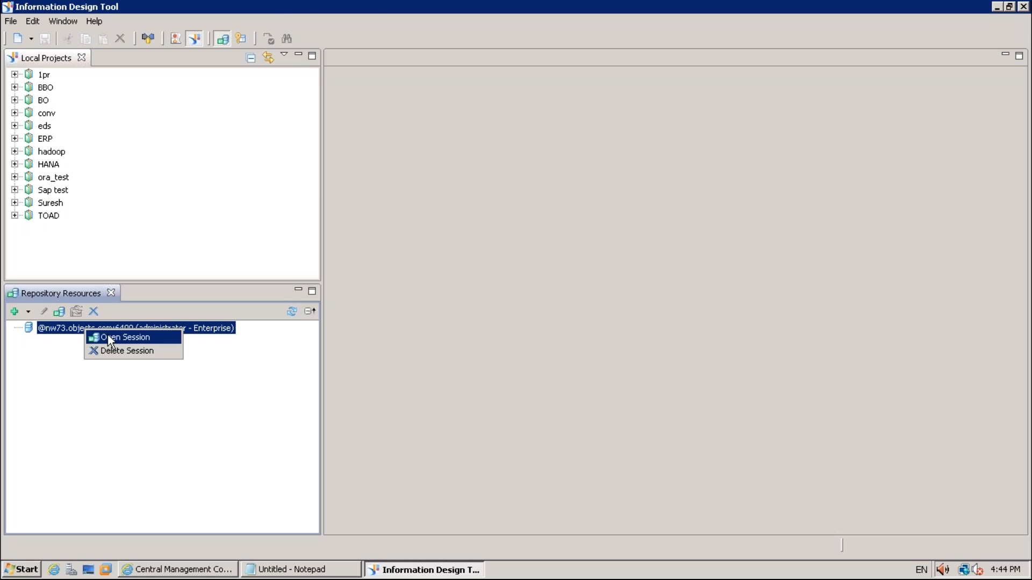
left_click(111, 338)
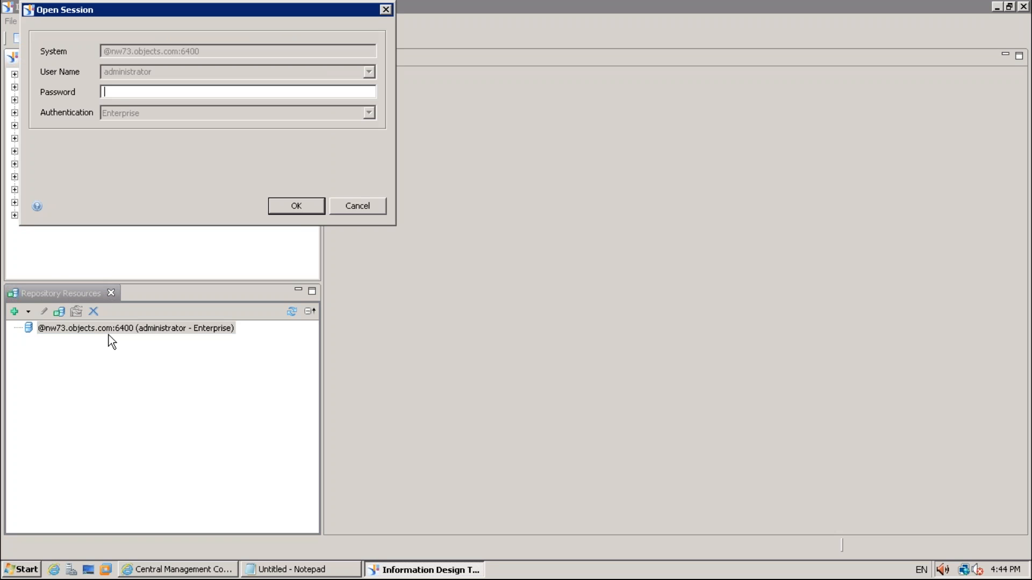
type("********")
key("Tab")
key("Return")
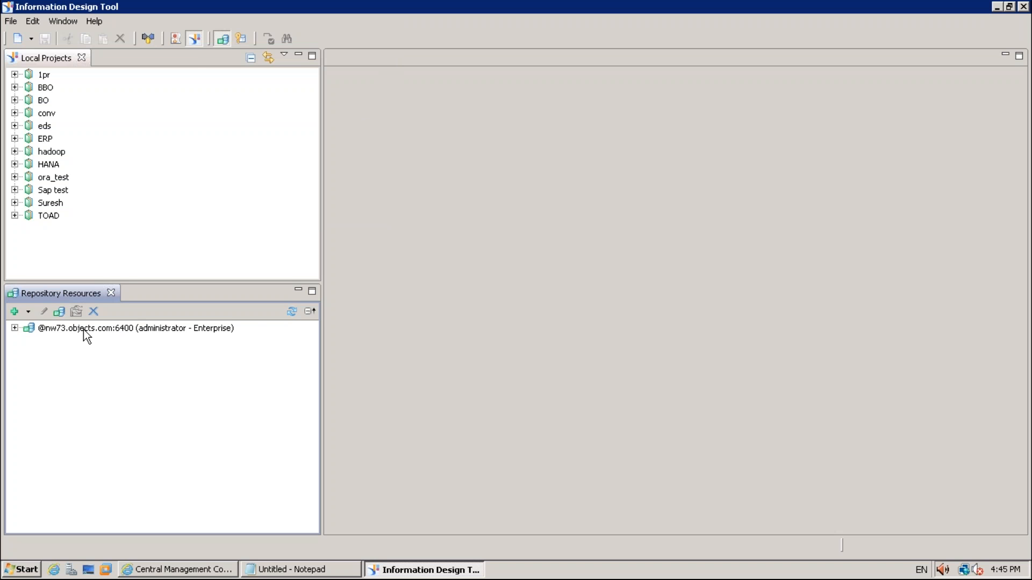
- Create a new local project named Design Studio in the default workspace location
left_click(11, 22)
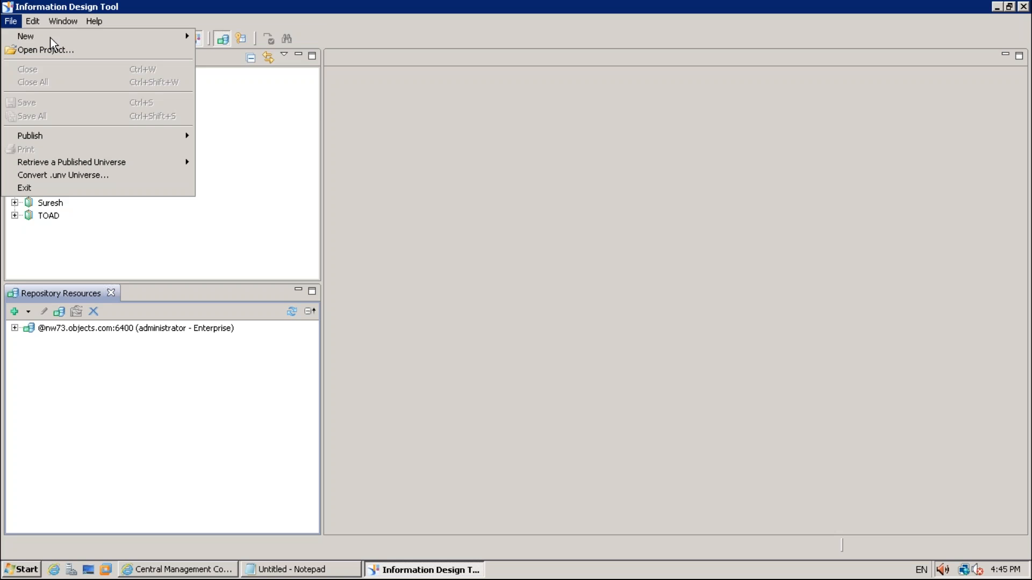
mouse_move(51, 37)
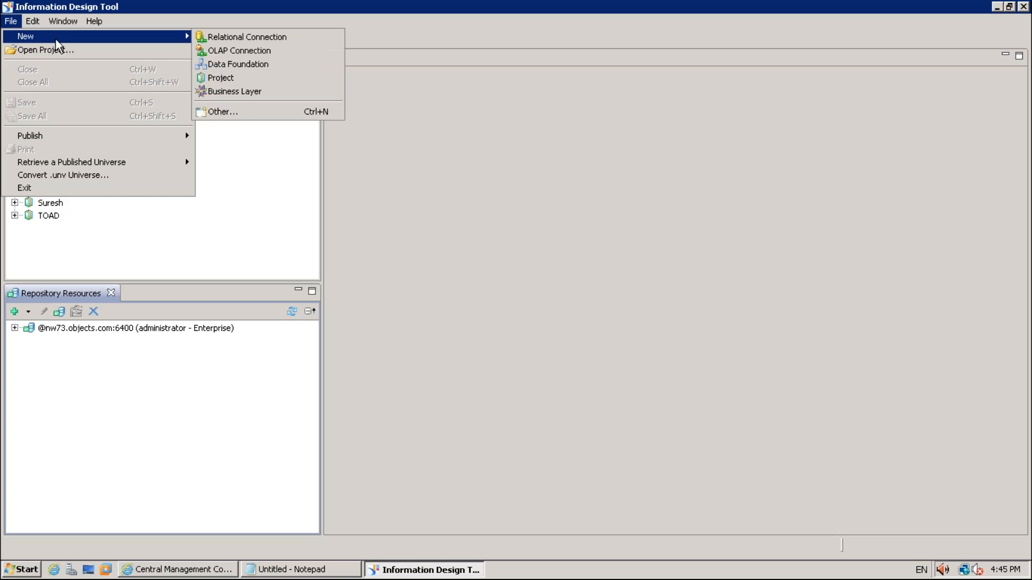
left_click(204, 77)
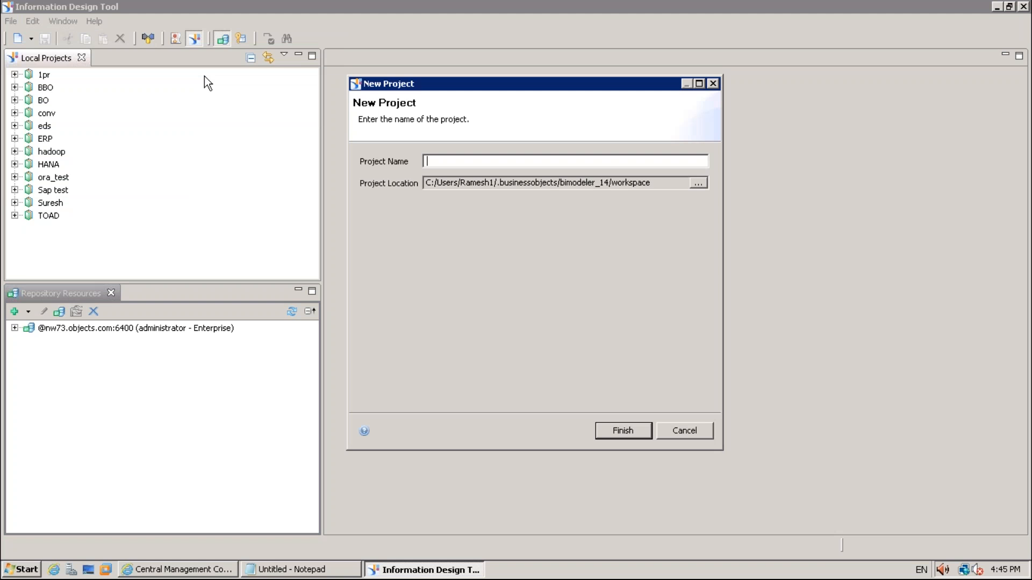
type("Design Studio")
left_click(618, 433)
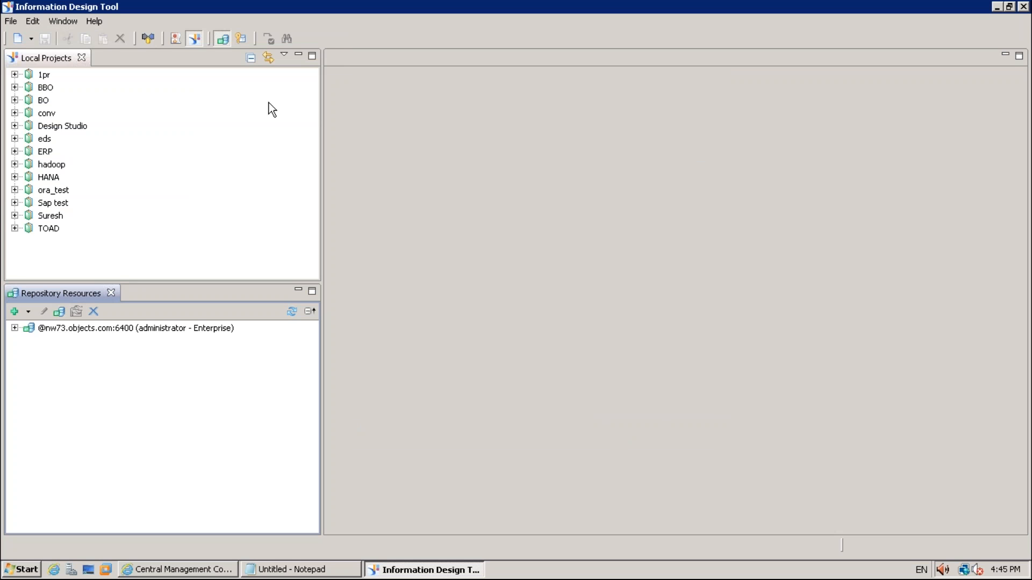
- Start a new relational connection named DSEFS in the Design Studio project, proceed to driver selection and enlarge the dialog
left_click(15, 126)
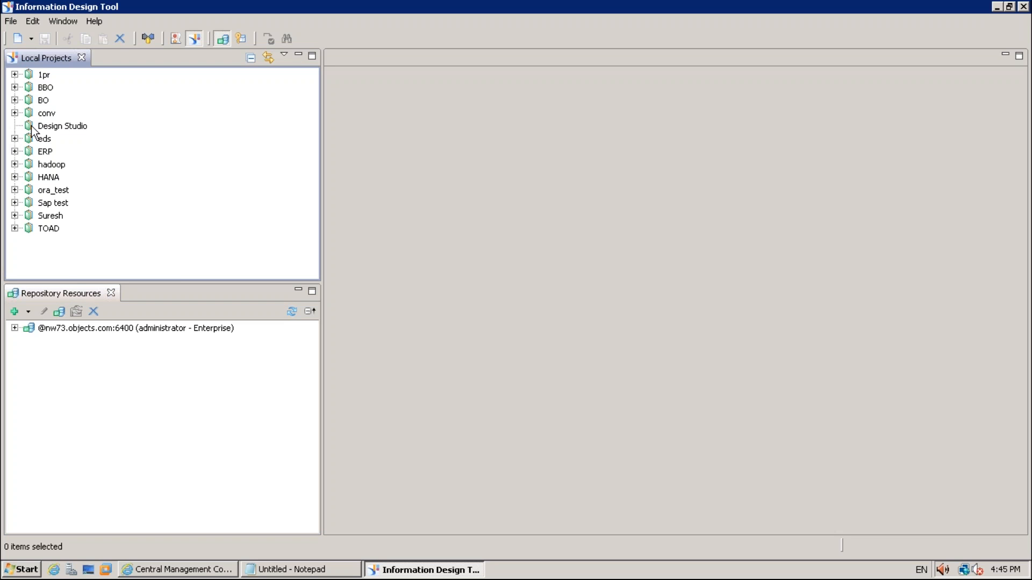
left_click(31, 126)
right_click(32, 130)
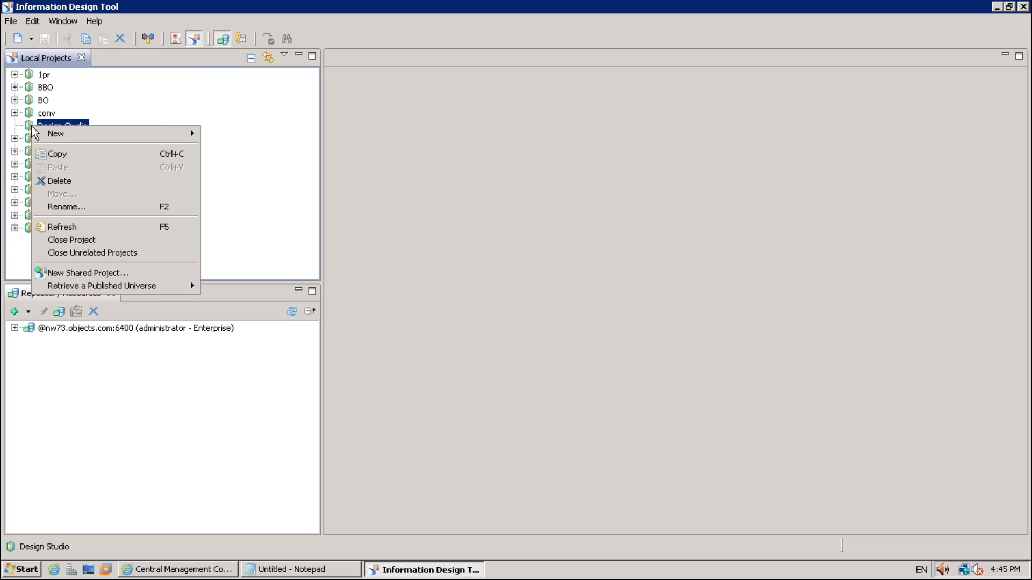
mouse_move(56, 139)
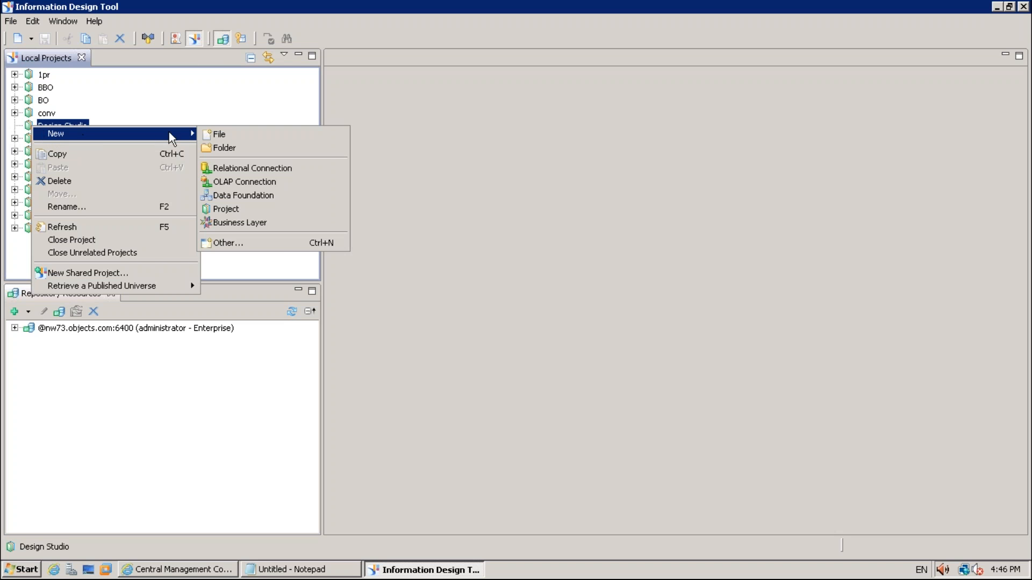
left_click(229, 170)
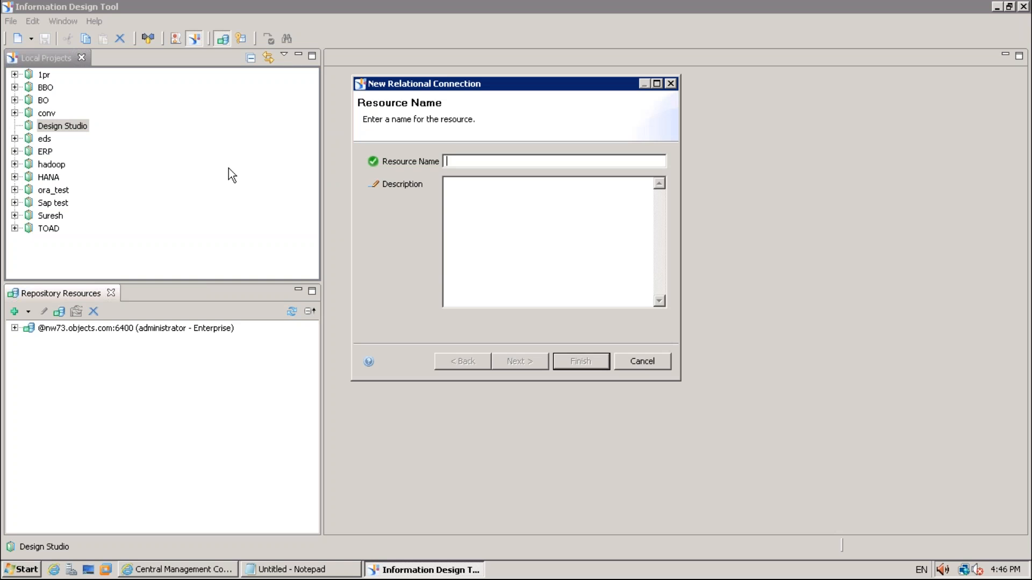
type("D")
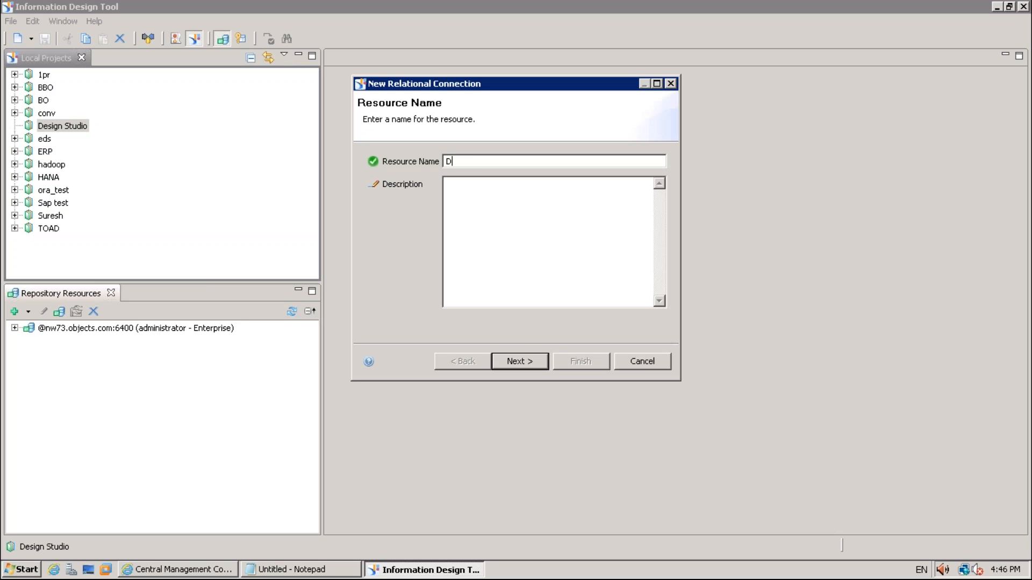
type("SEFS")
left_click(522, 362)
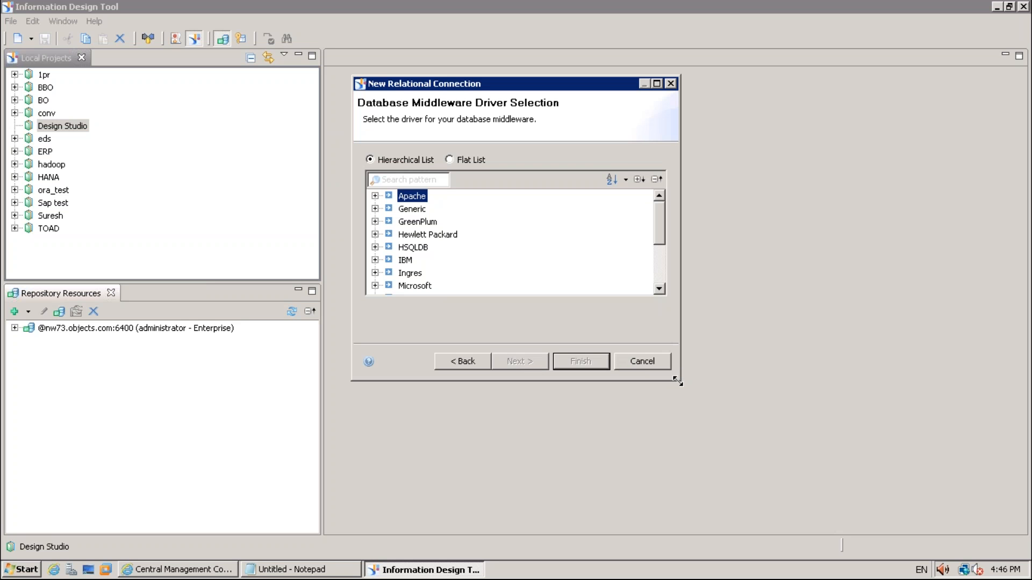
left_click_drag(680, 381, 748, 445)
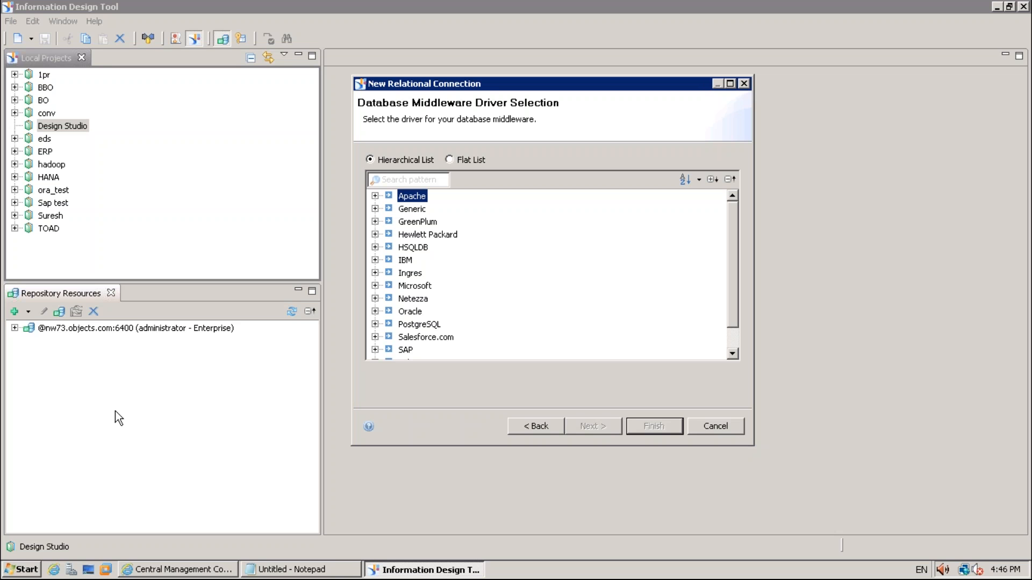
- Launch the 32-bit ODBC Data Source Administrator from SAP BusinessObjects BI platform 4 and show the system data sources
left_click(15, 567)
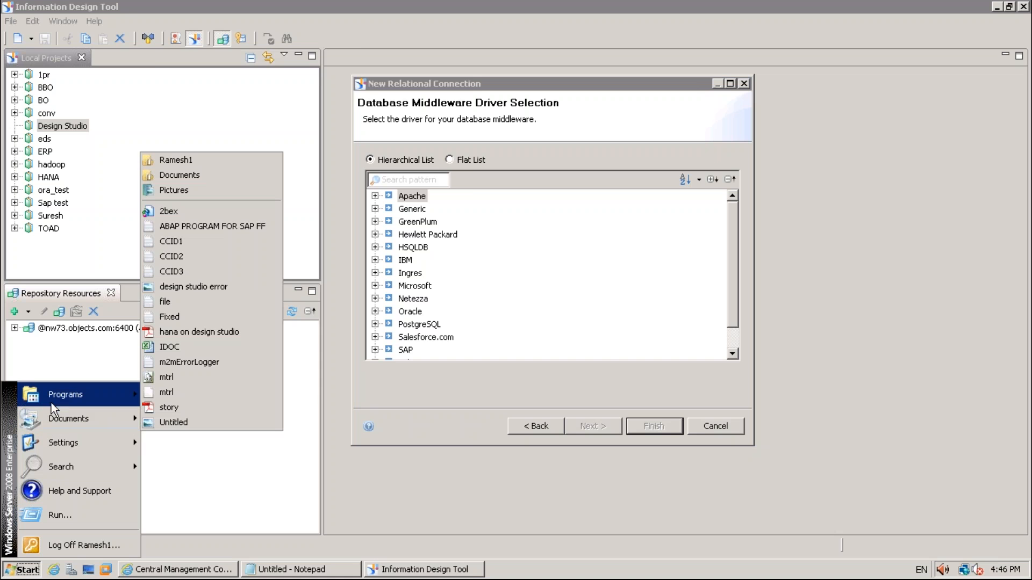
mouse_move(65, 396)
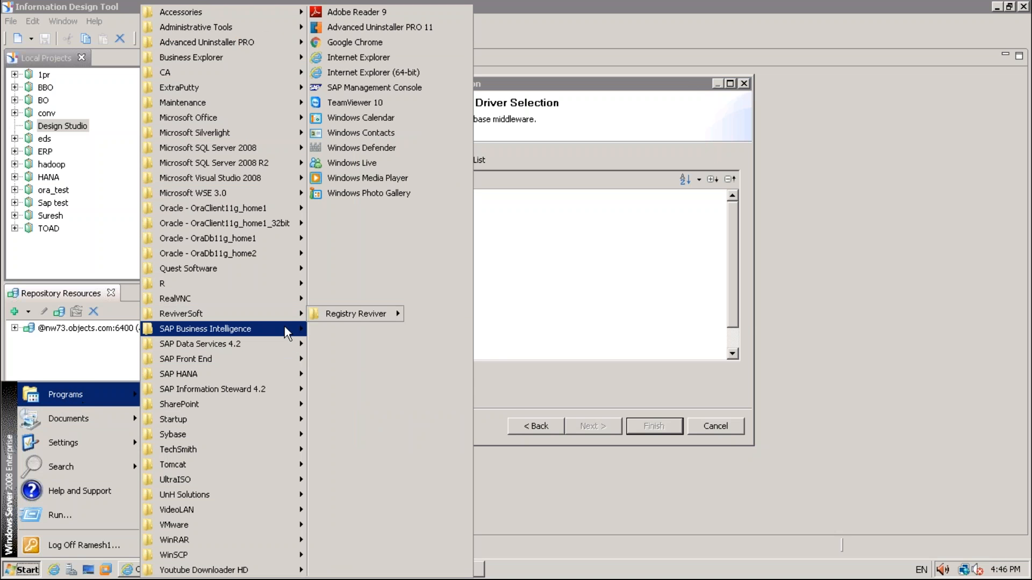
mouse_move(285, 328)
mouse_move(489, 329)
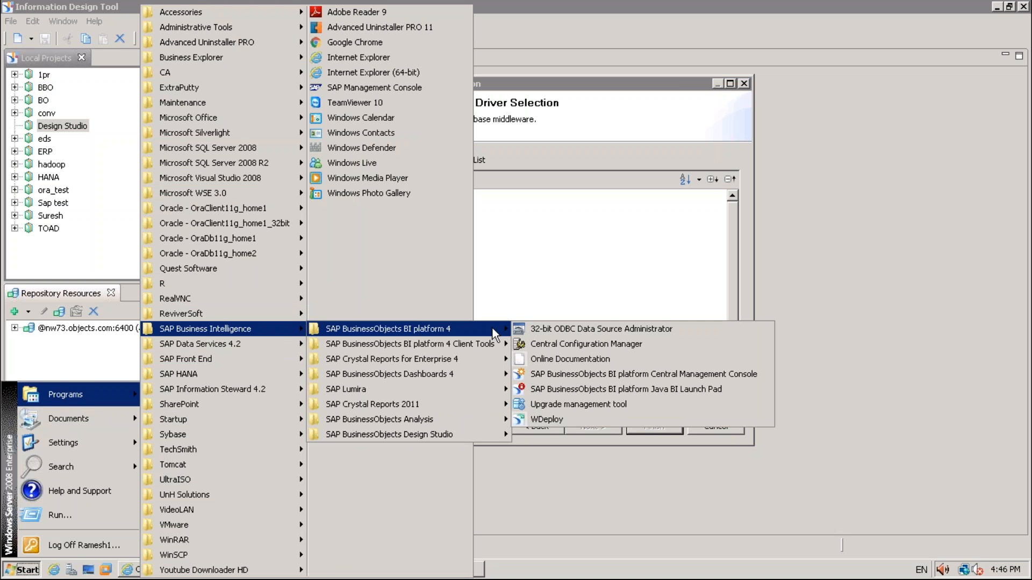
left_click(579, 331)
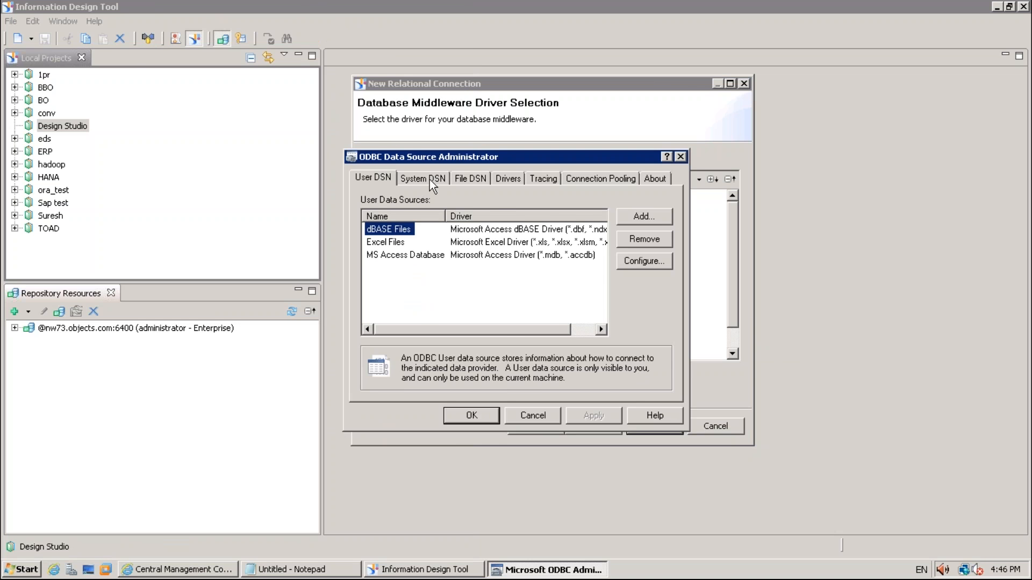
left_click(427, 176)
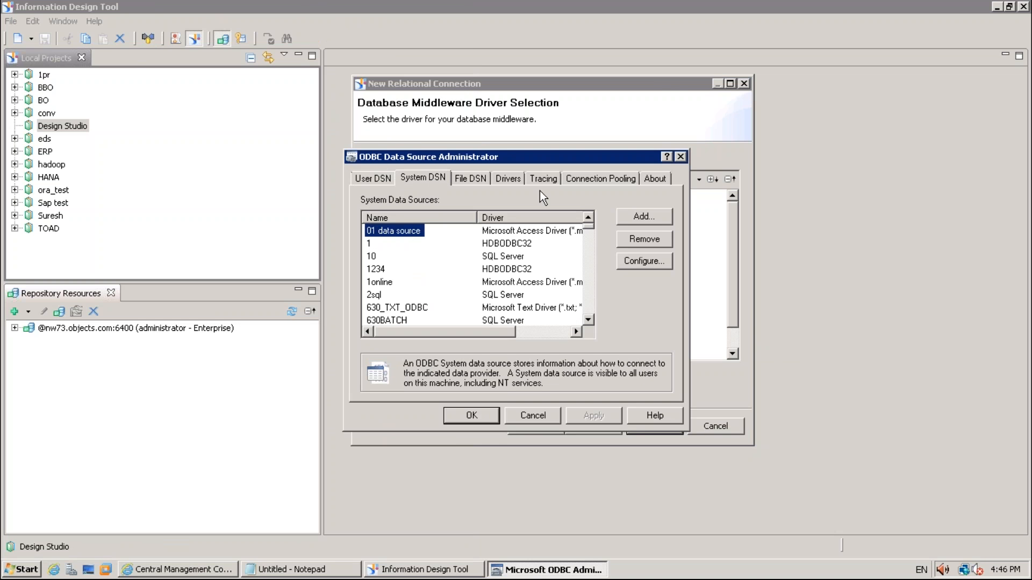
- Add a new system data source that uses the Microsoft Access Driver (*.mdb)
left_click(657, 217)
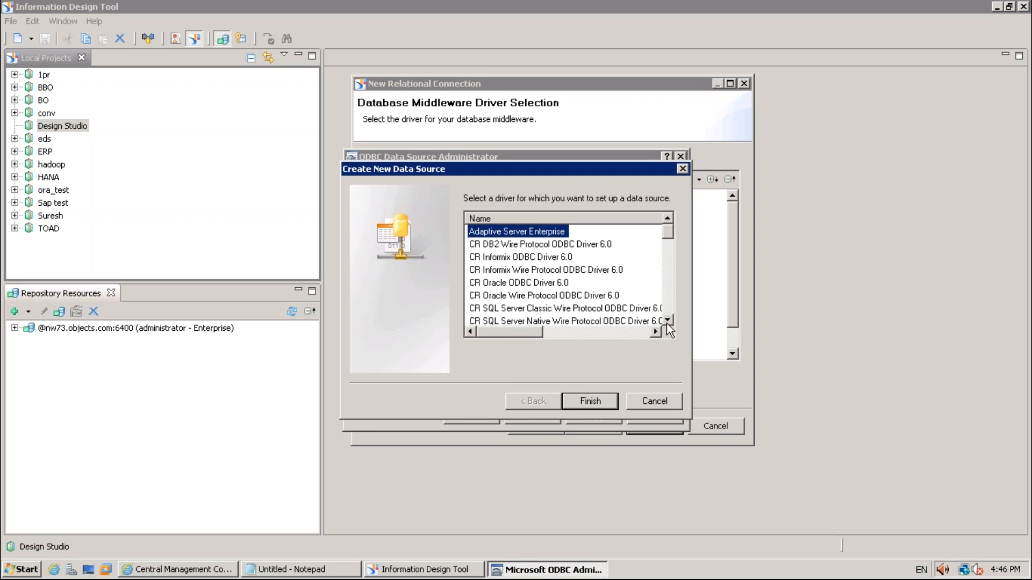
scroll(666, 321, "down", 5)
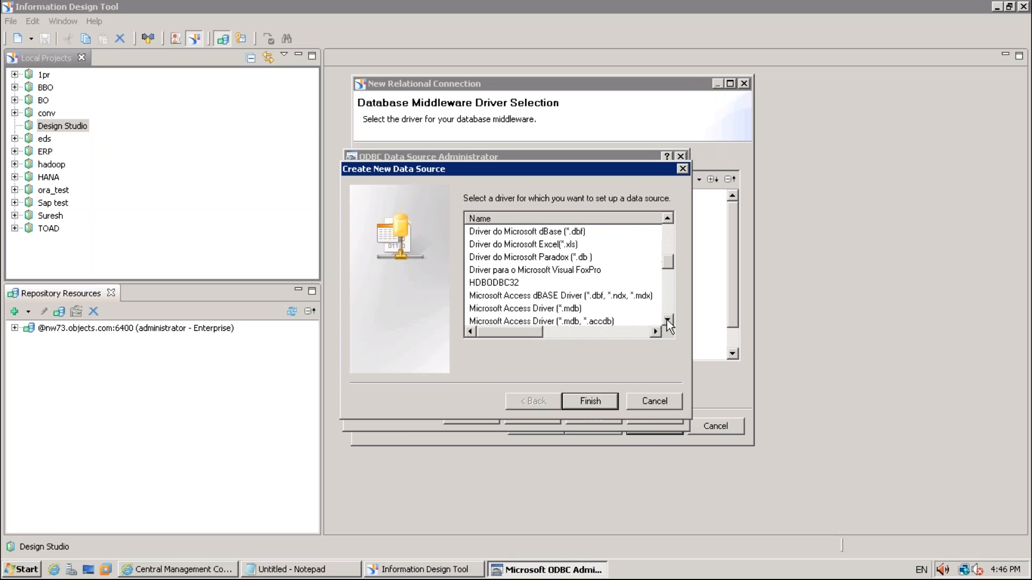
left_click(666, 320)
left_click(574, 296)
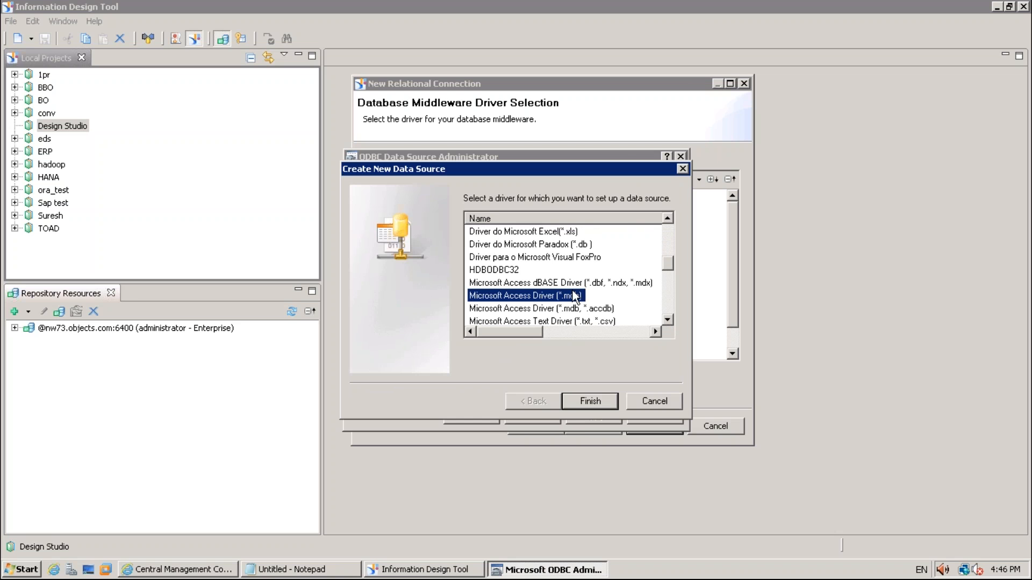
left_click(607, 400)
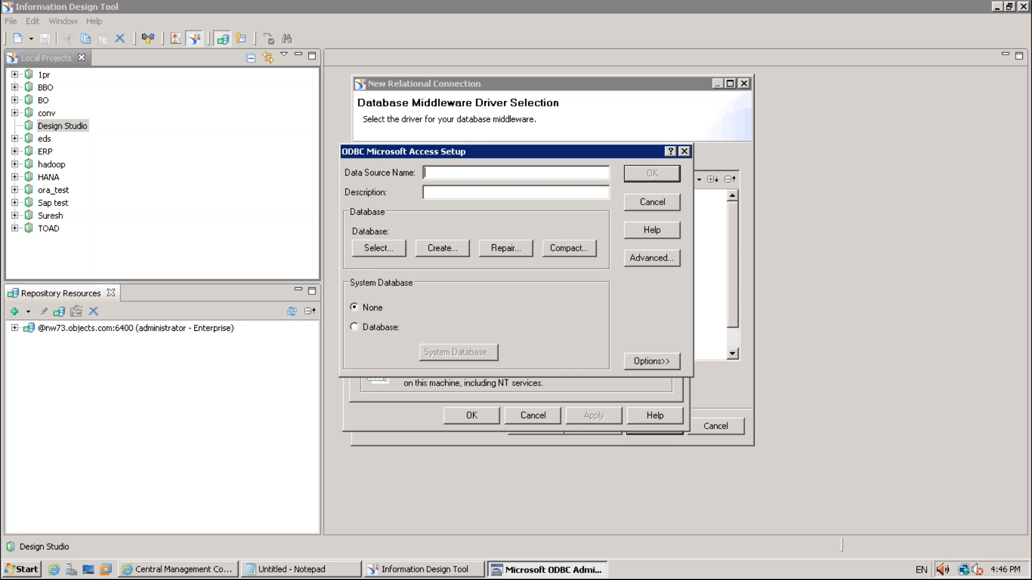
- Name the Access data source ds1, assign it the database D:\efashion.mdb, and save it, closing the ODBC administrator
type("ds1")
left_click(393, 246)
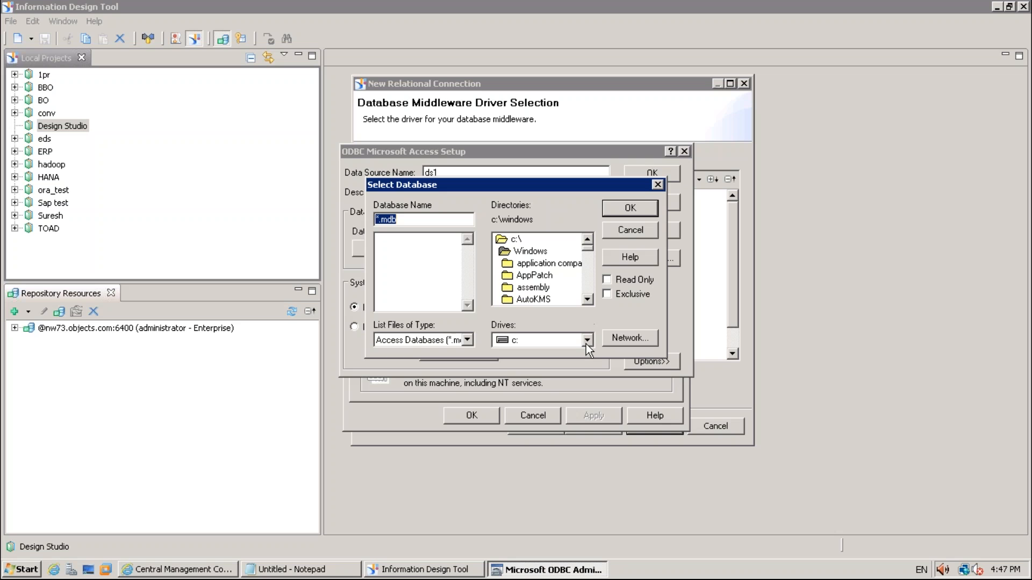
left_click(586, 341)
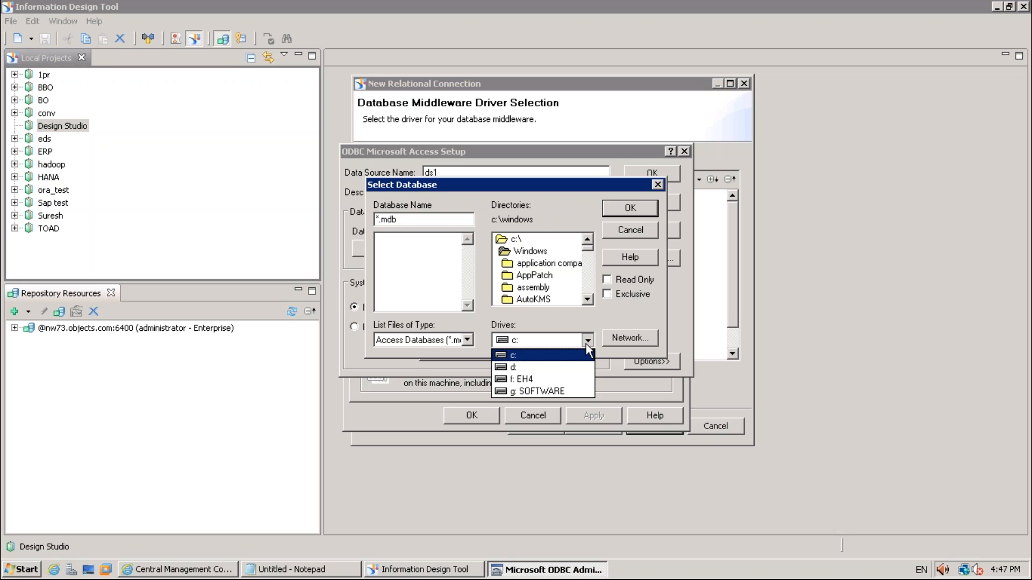
left_click(558, 372)
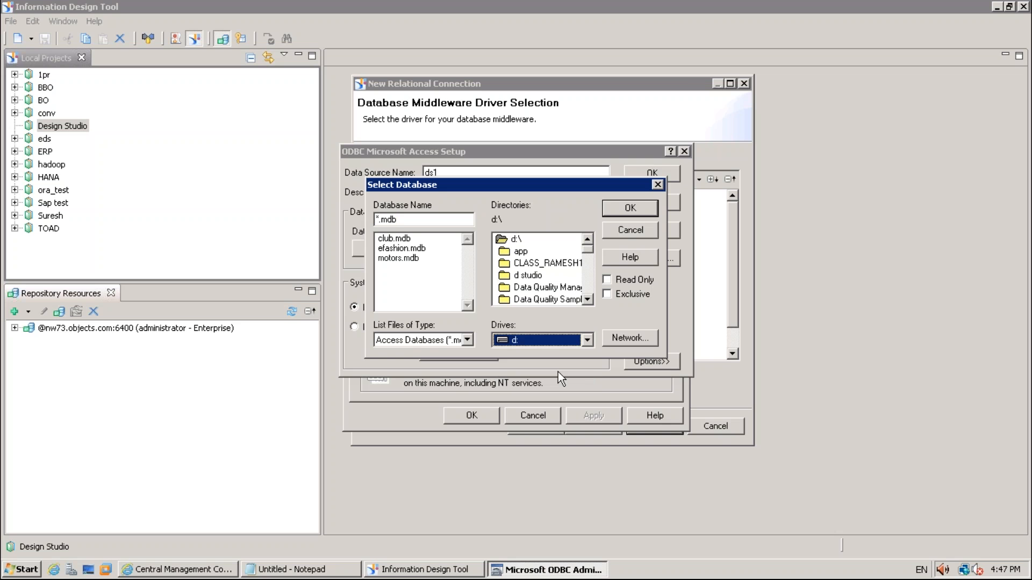
left_click(408, 249)
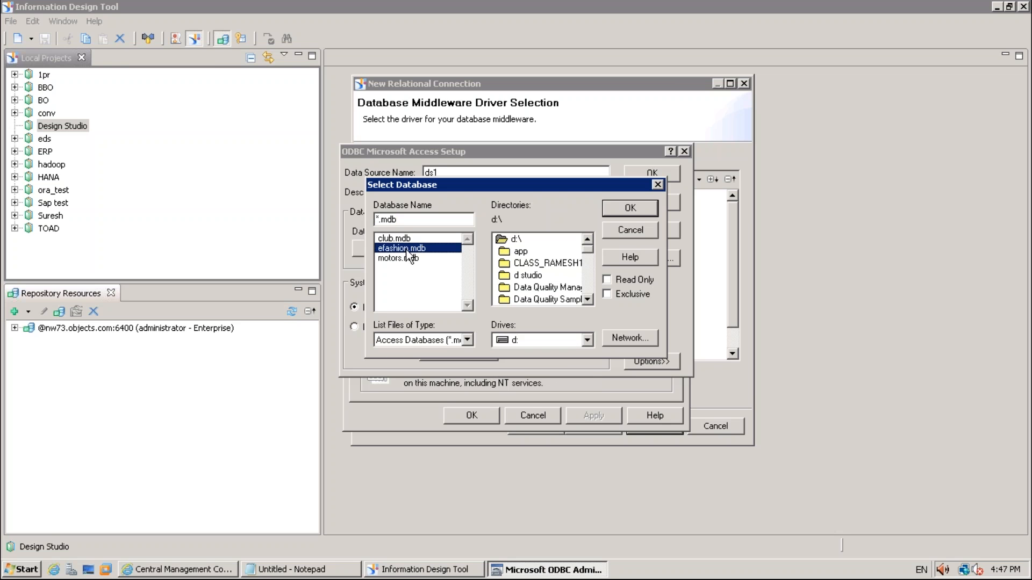
left_click(630, 208)
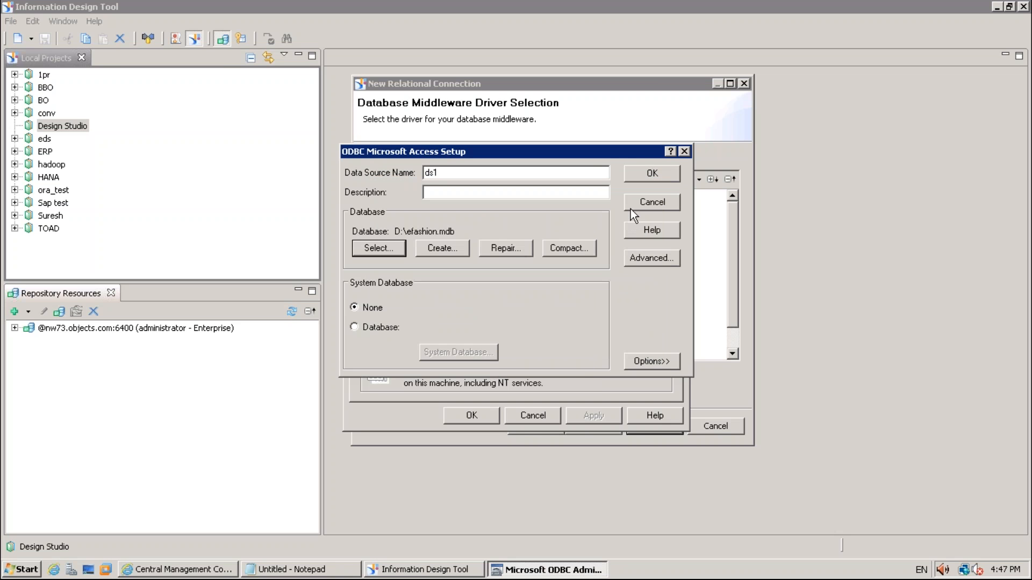
left_click(647, 174)
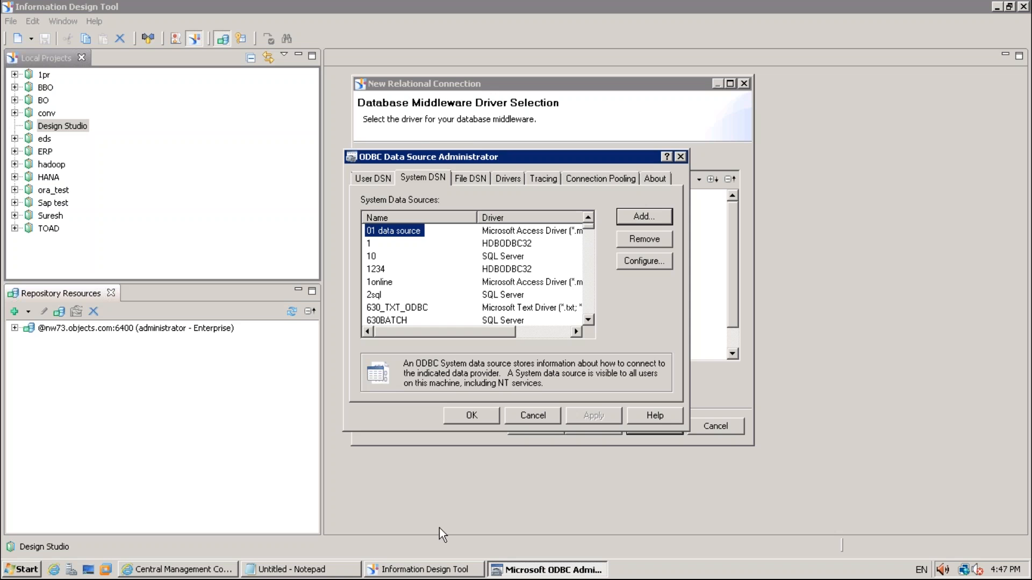
left_click(482, 415)
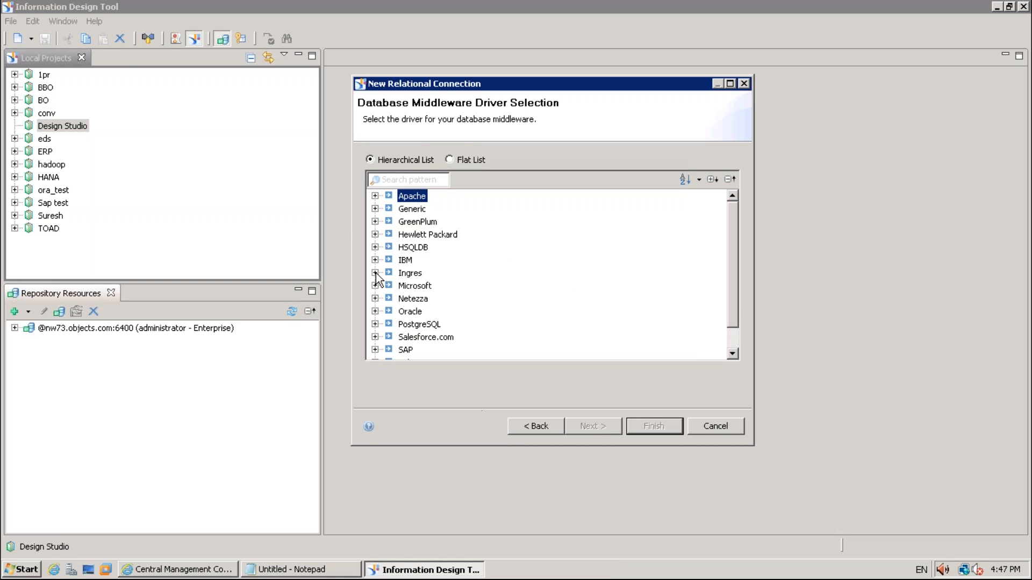
- Select the Microsoft MS Access 2007 ODBC Drivers as the connection's middleware and proceed to its parameters
left_click(375, 286)
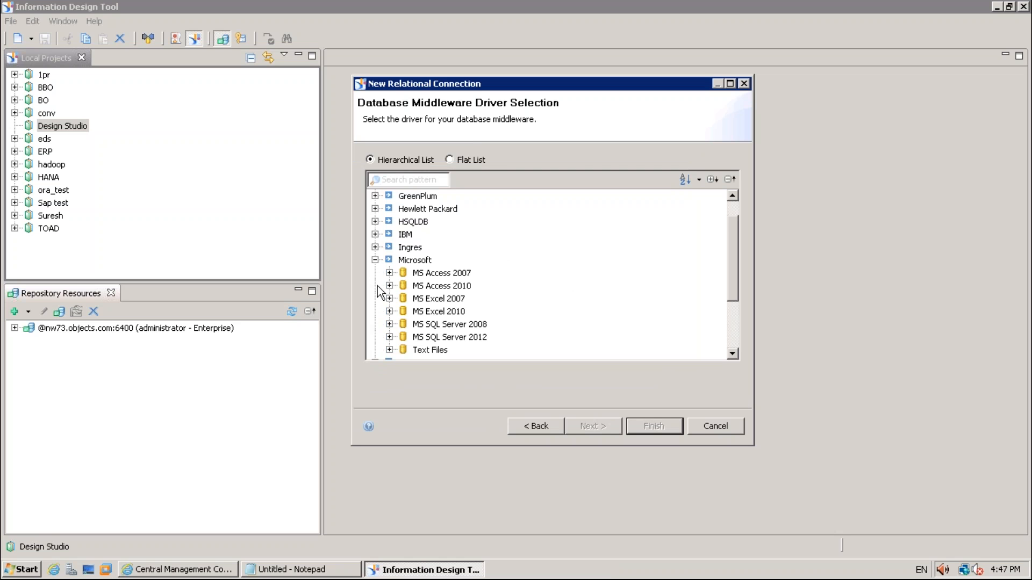
left_click(389, 273)
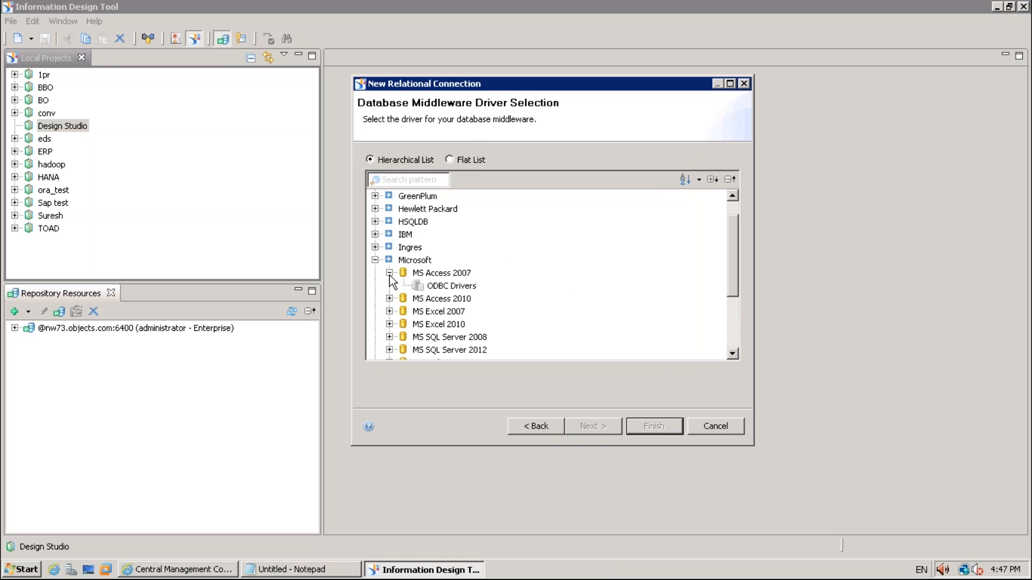
left_click(431, 286)
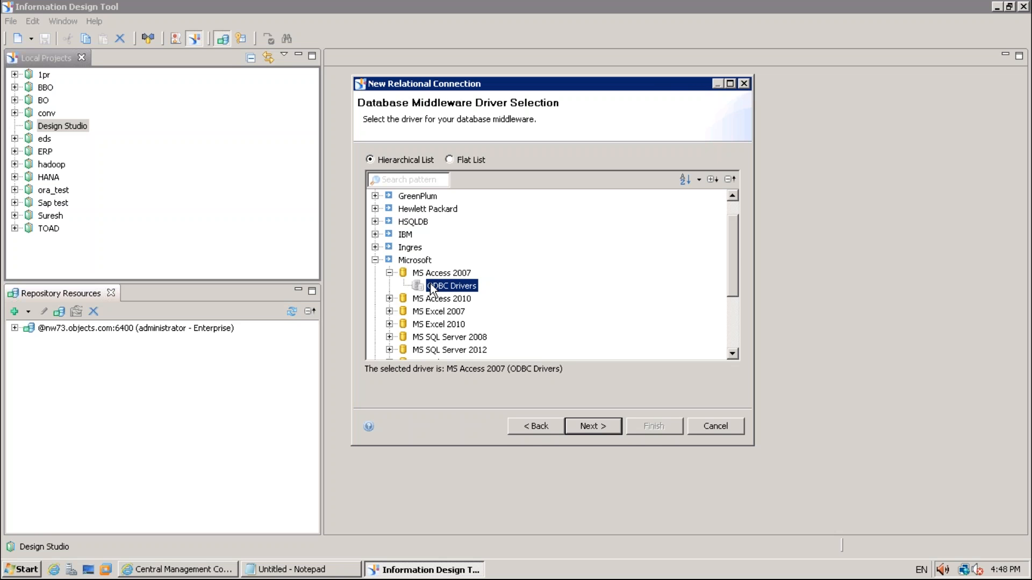
left_click(582, 431)
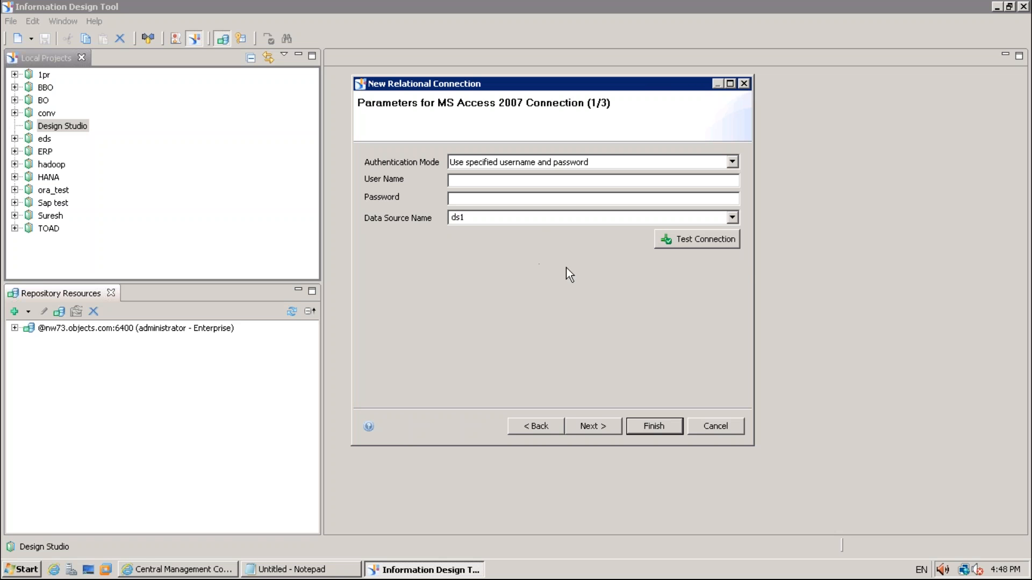
- Test the ds1 connection, finish the relational connection with its default parameters, and expand the Design Studio project
left_click(721, 237)
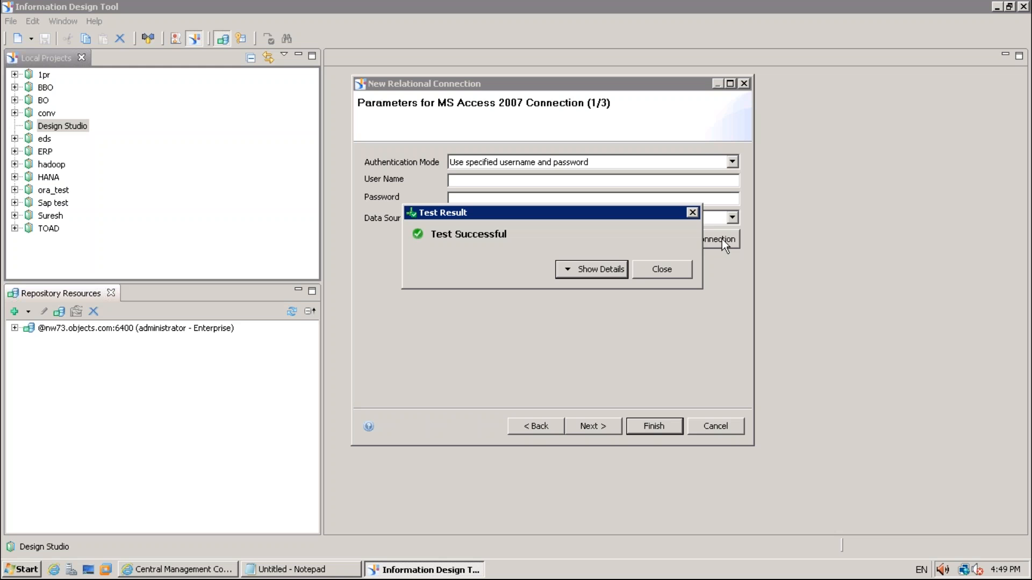
left_click(658, 276)
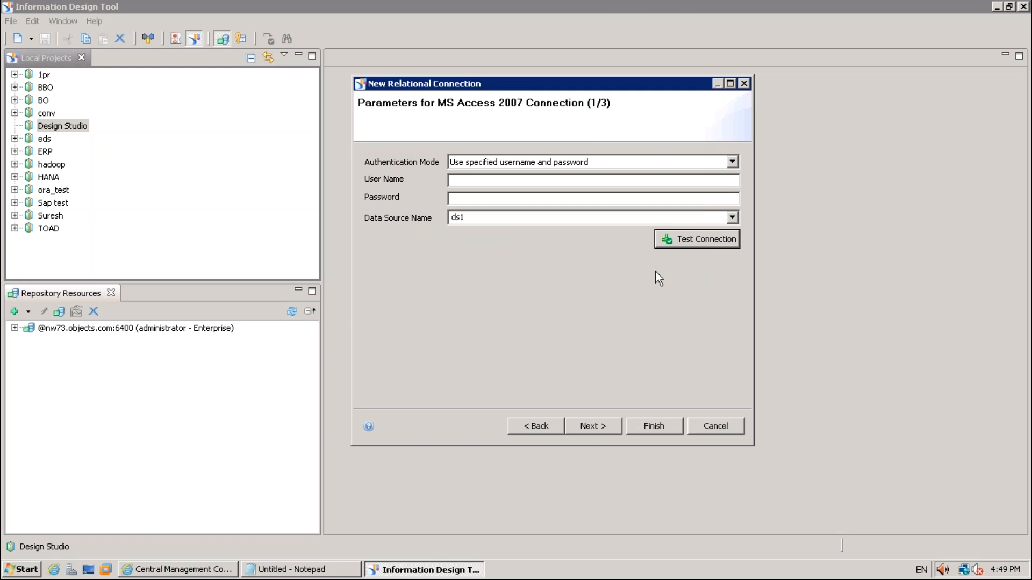
left_click(562, 425)
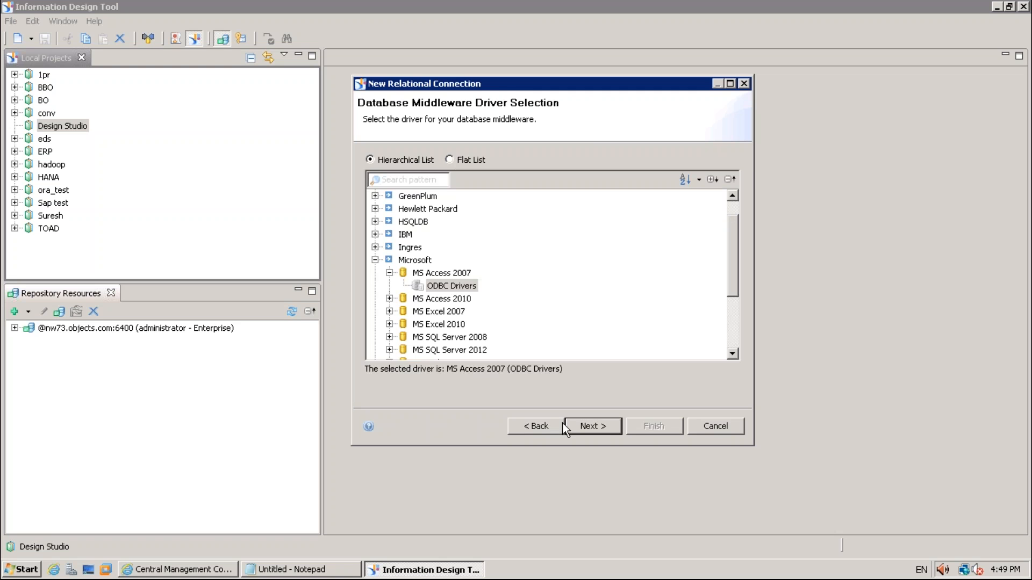
left_click(609, 427)
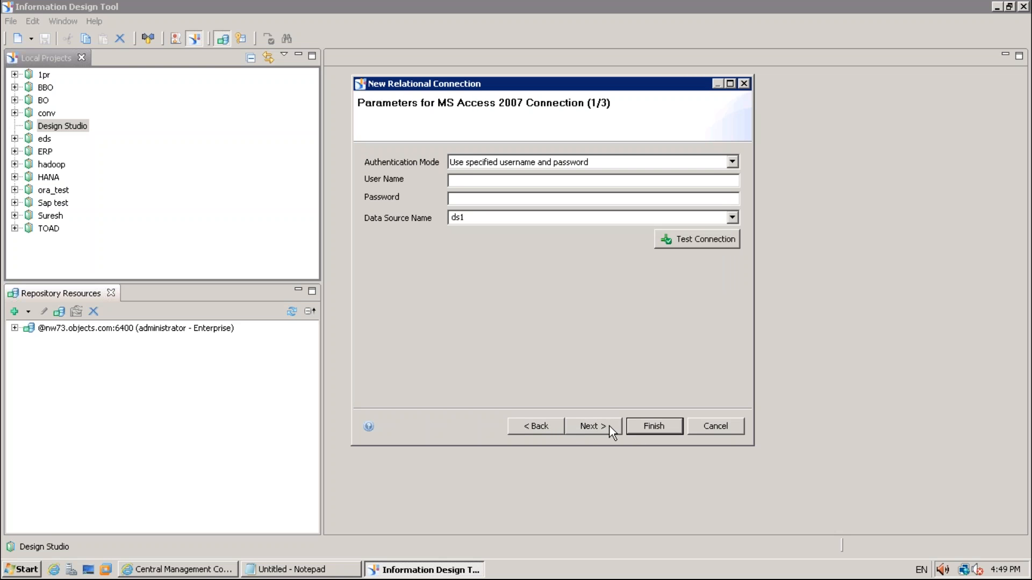
left_click(609, 427)
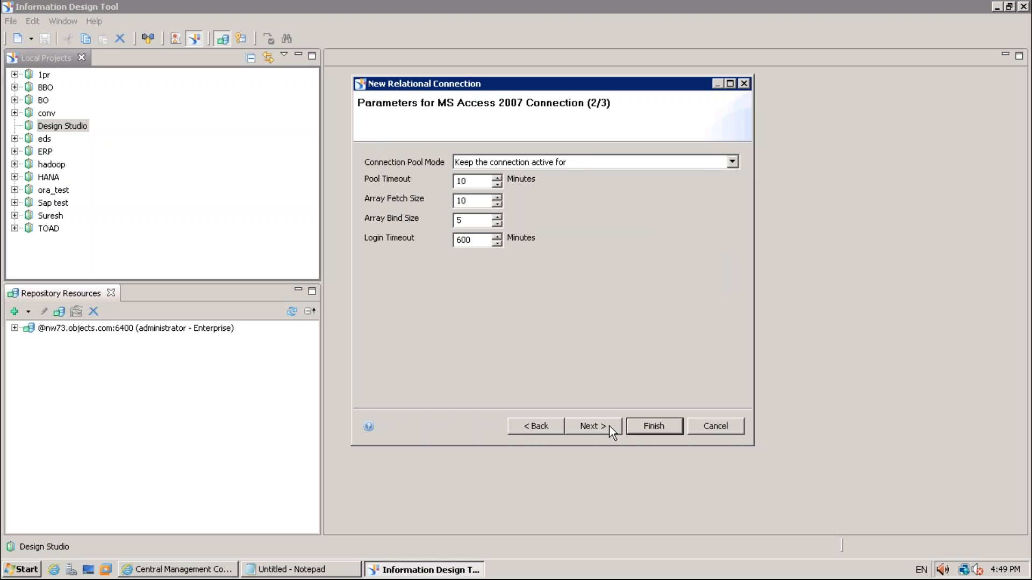
left_click(632, 424)
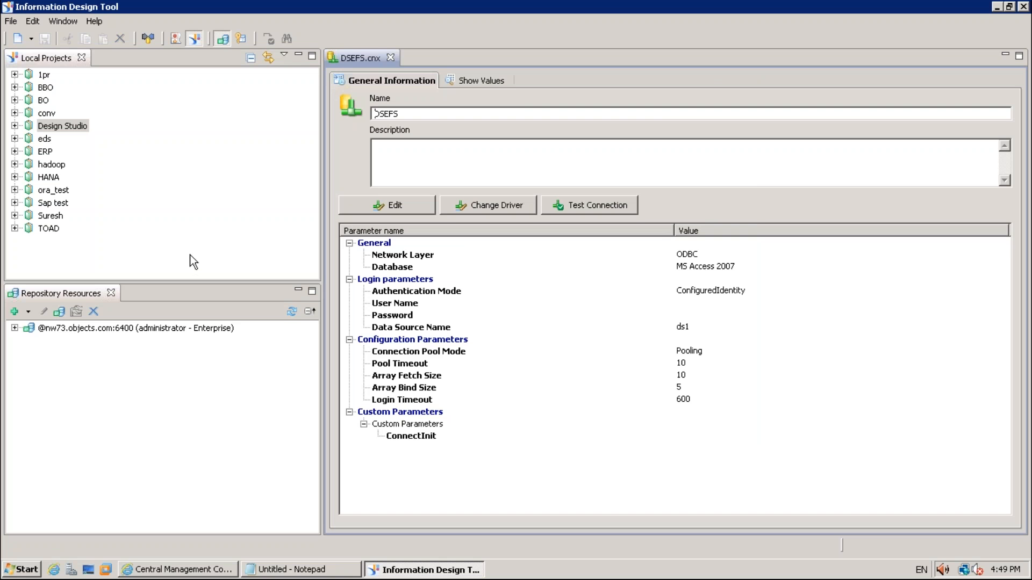
left_click(15, 125)
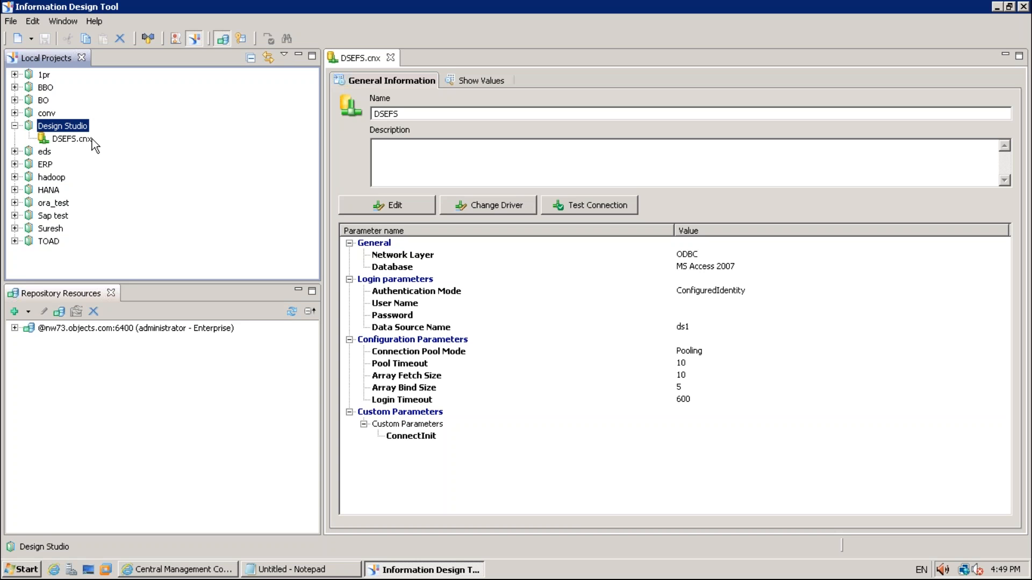
- Switch to Notepad and write the headings IDT, REL CONN and MS ACCESS DB, separated by blank lines
left_click(319, 571)
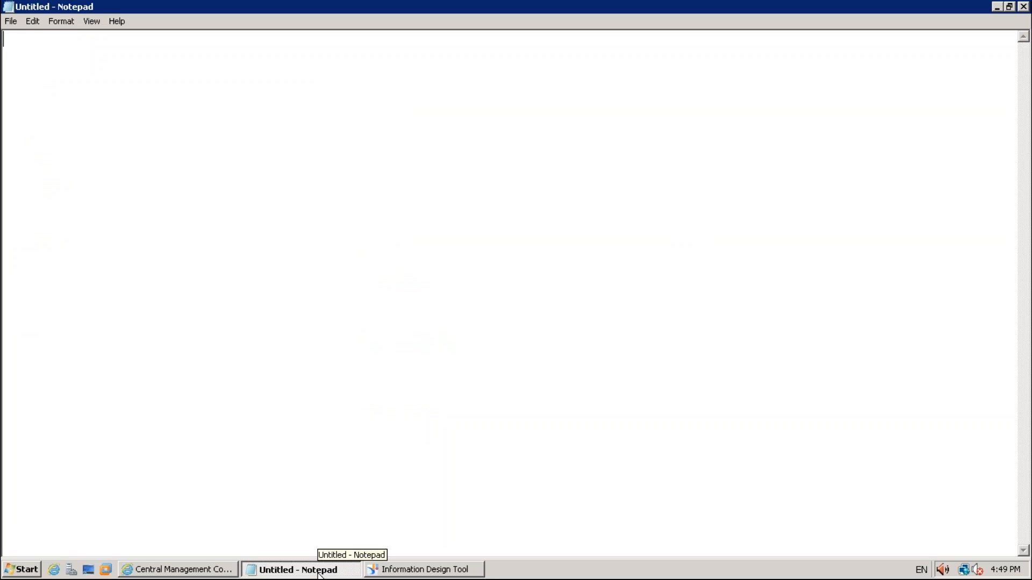
type("IDT")
key("Return")
key("Return")
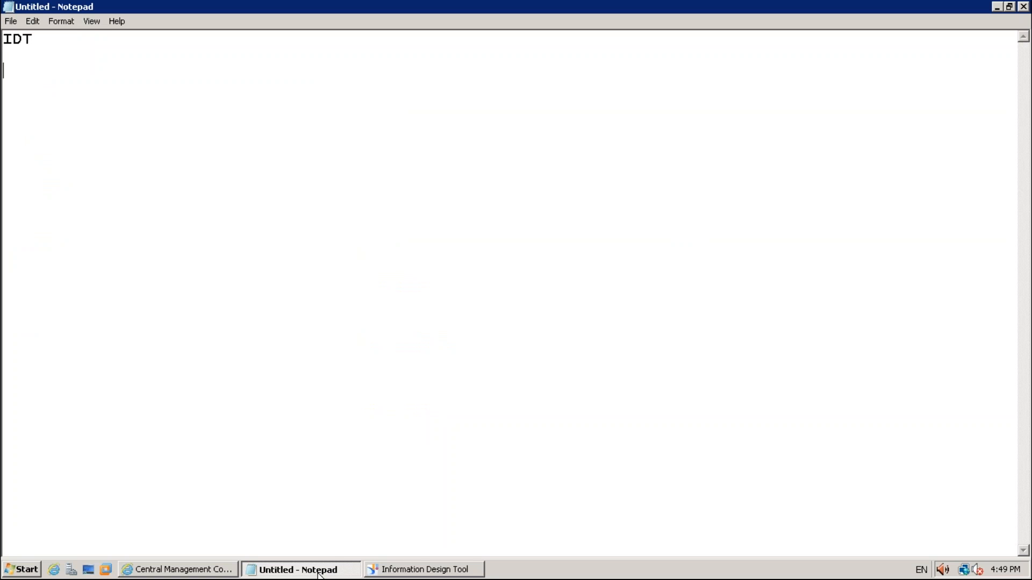
type("REL CONN")
key("Return")
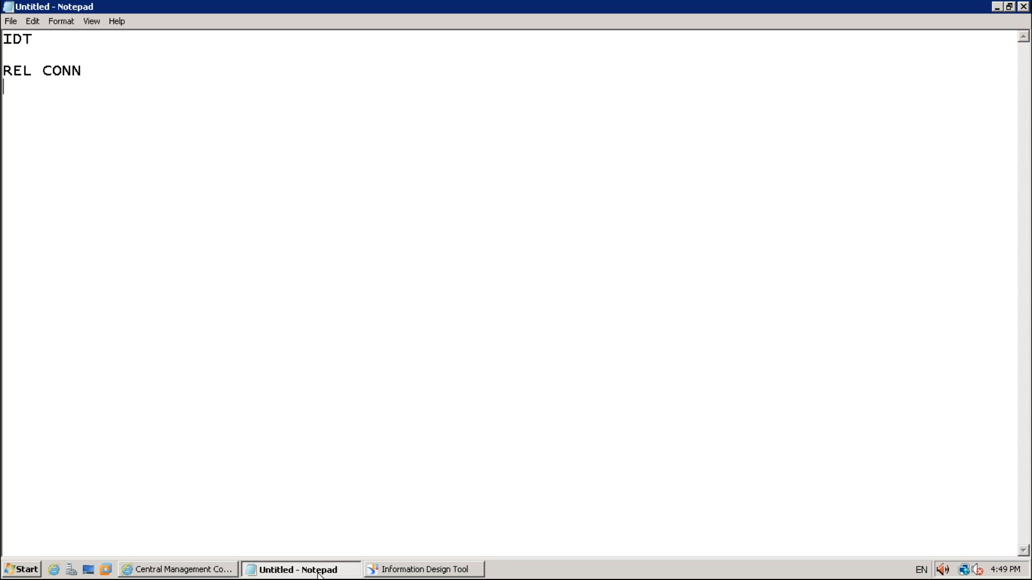
key("Return")
type("MS ACCESS DB")
key("Return")
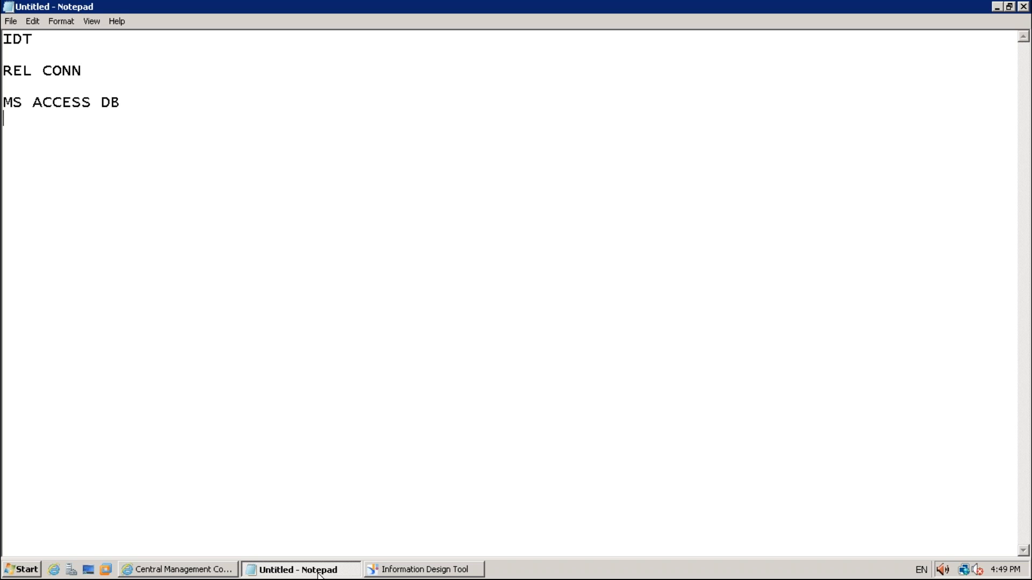
- Below MS ACCESS DB, add the line "Step1" followed by "Create 32 bit ODBC conn"
type("S")
key("BackSpace")
key("Return")
type("Step1")
key("Return")
type("Crea")
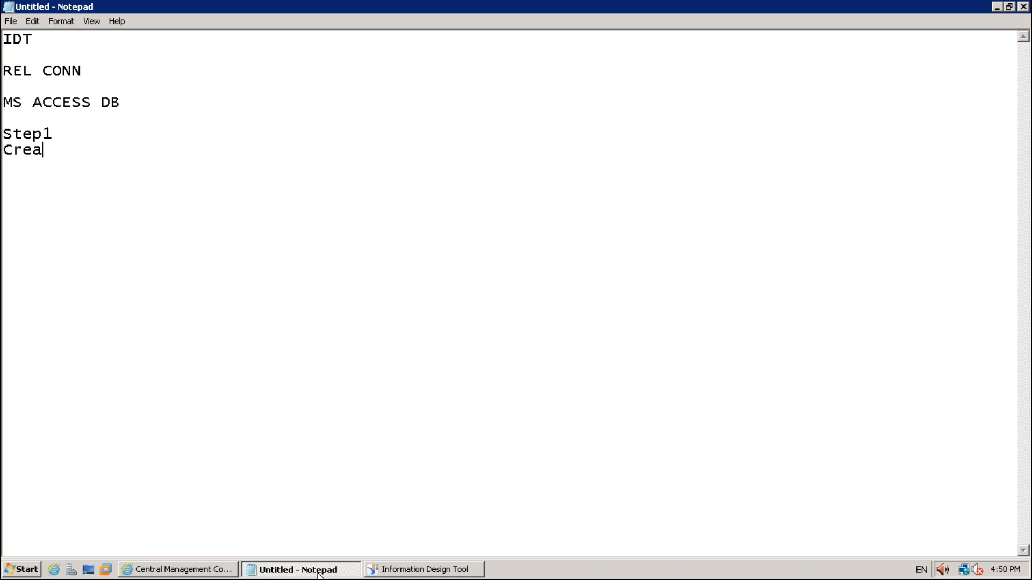
type("te 32 bit ODBC c")
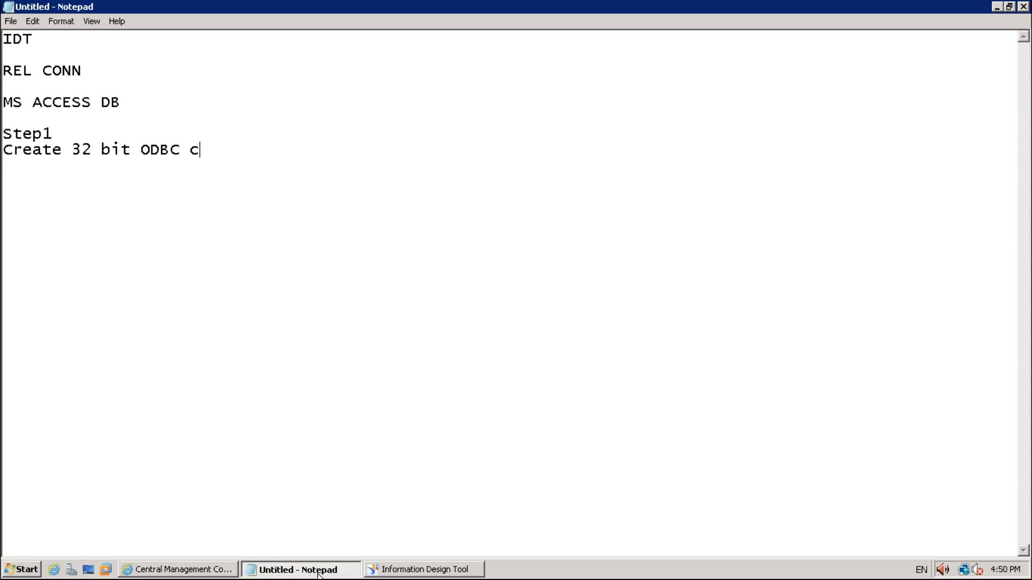
type("onn")
key("Return")
- Add an IDT heading underlined with "---" below the ODBC note, followed by the line "Create project"
key("Return")
type("Crea")
key("BackSpace")
key("BackSpace")
key("BackSpace")
key("BackSpace")
type("IDT")
key("Return")
type("---")
key("Return")
key("Return")
type("Crea")
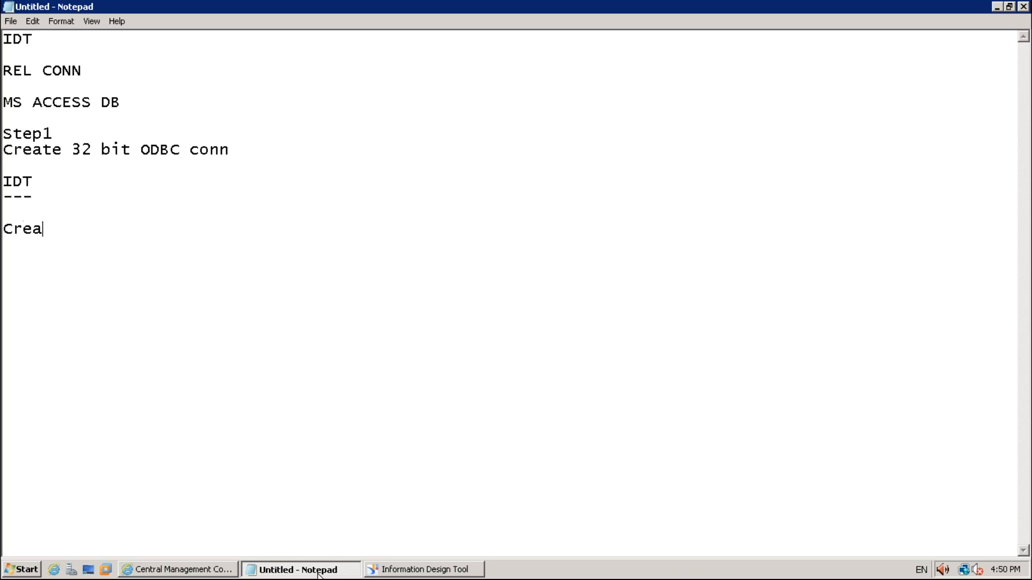
type("te project")
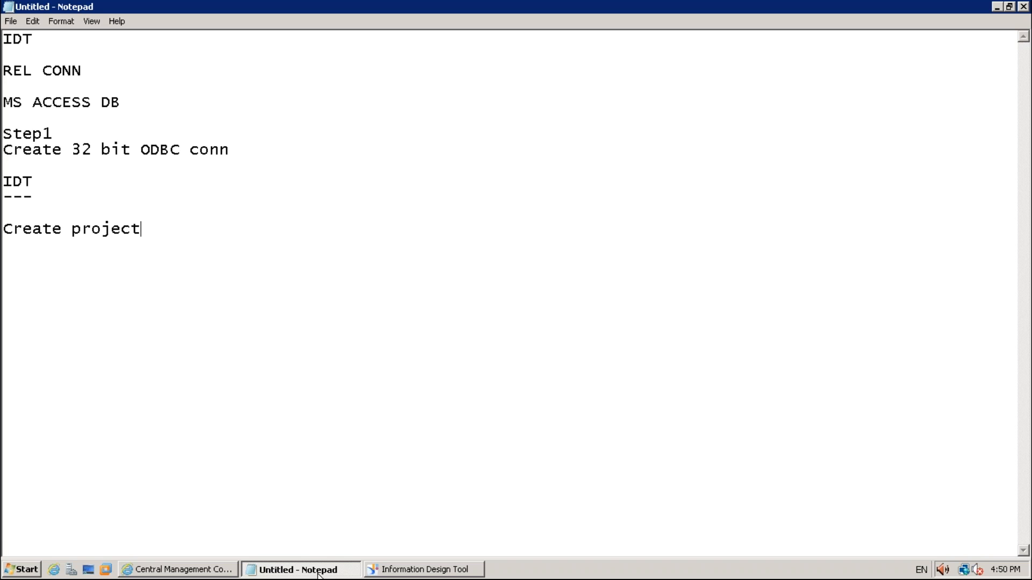
- Add the lines "Rel connection" and "Select source" under "Create project", with a blank line between them
key("Return")
type("C")
key("BackSpace")
type("Rel connection")
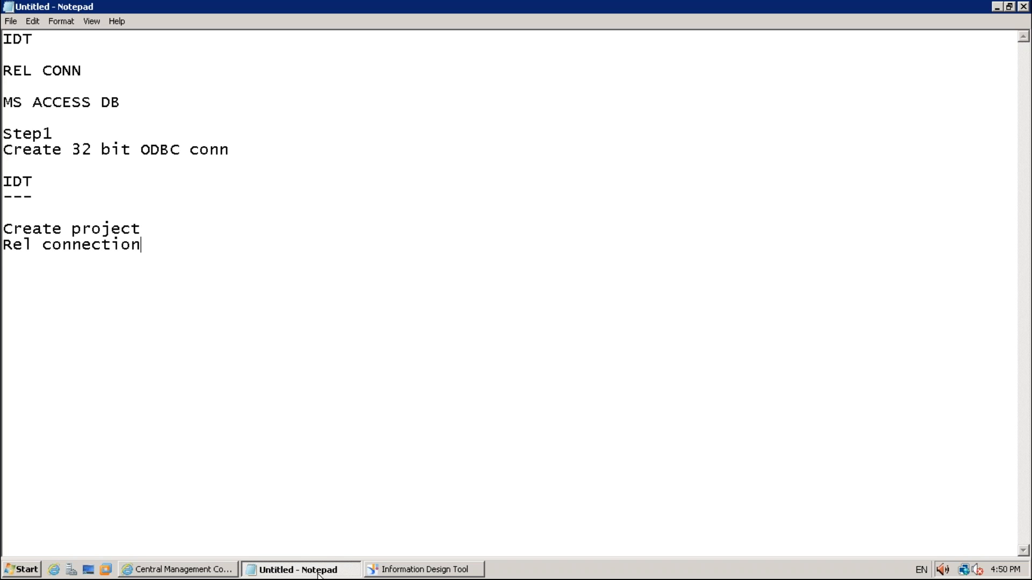
key("Return")
key("Return")
type("Select source")
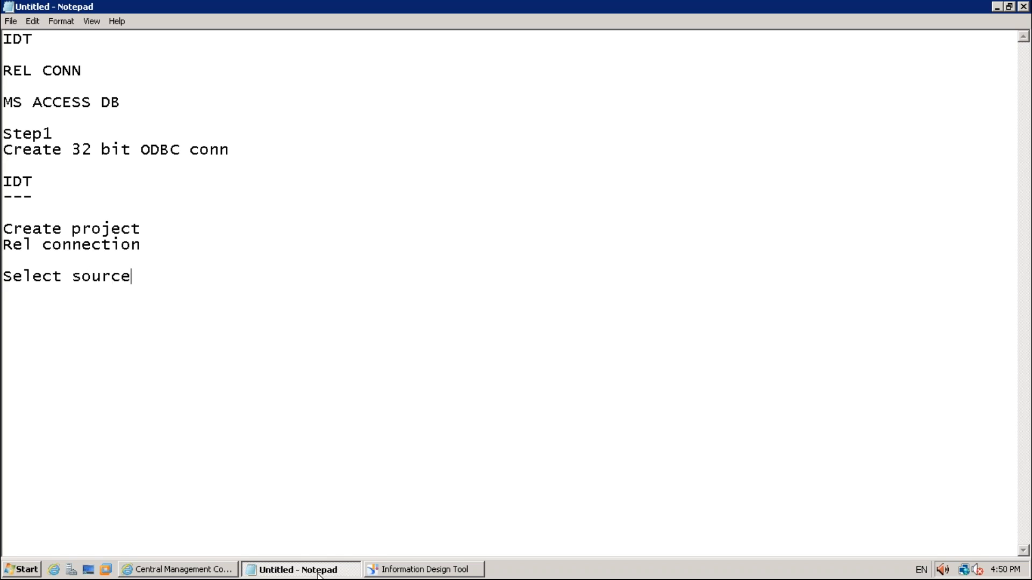
- After a blank line, add the note "Create connection---Local conn----.cnx"
key("Return")
key("Return")
type("Create conne")
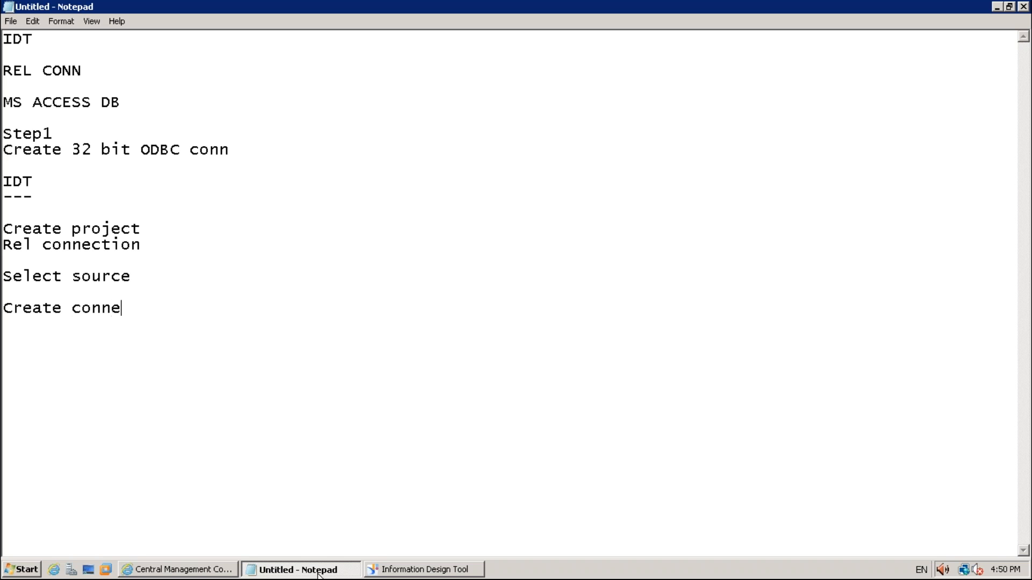
type("ction---Local c")
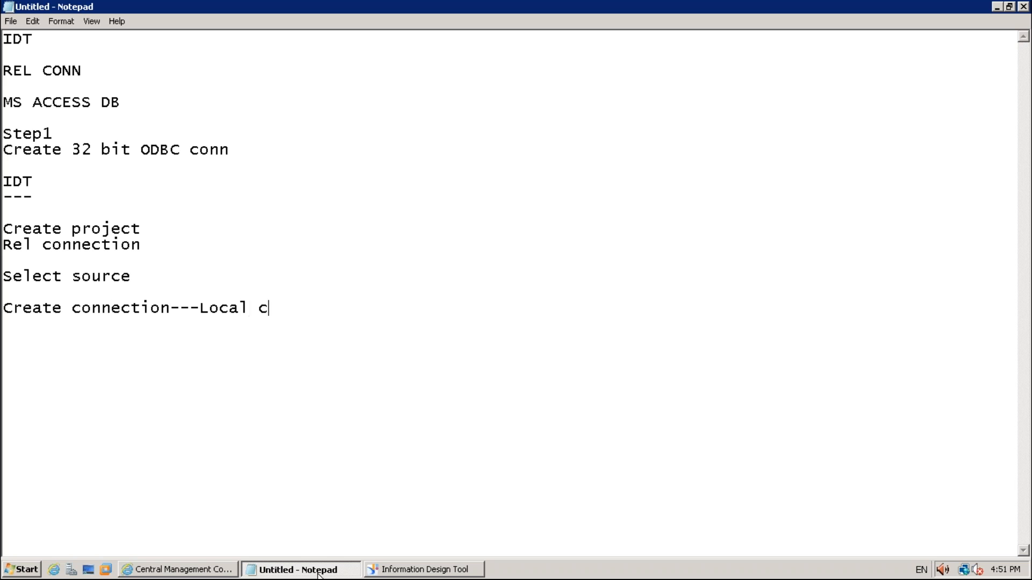
type("onn----.cnx")
- Add the note "local conn --- secured conn---.cnx------.cns----(Publish the conn to BO Repository)" on the next line
key("Return")
type("loc")
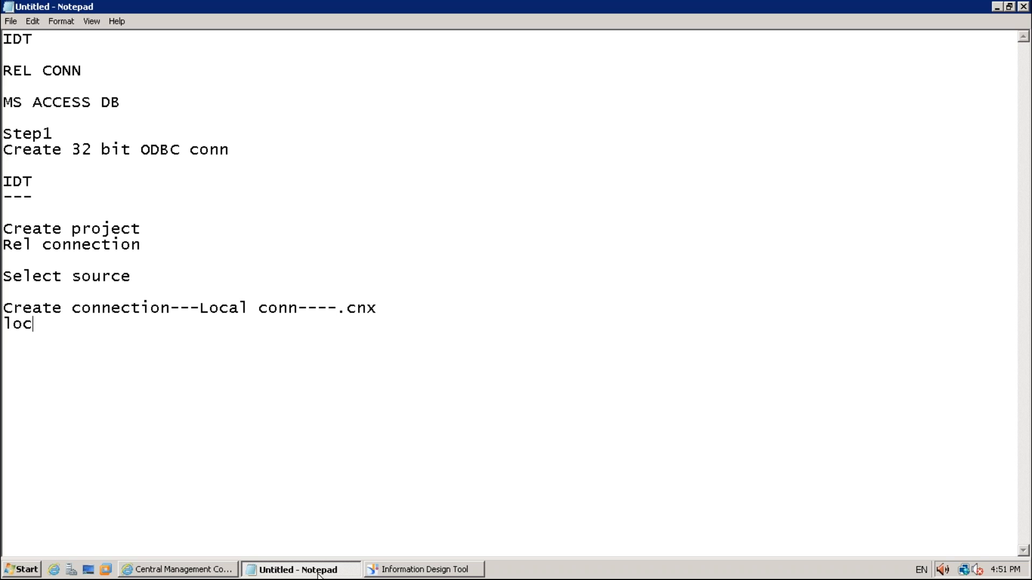
type("al conn --- secur")
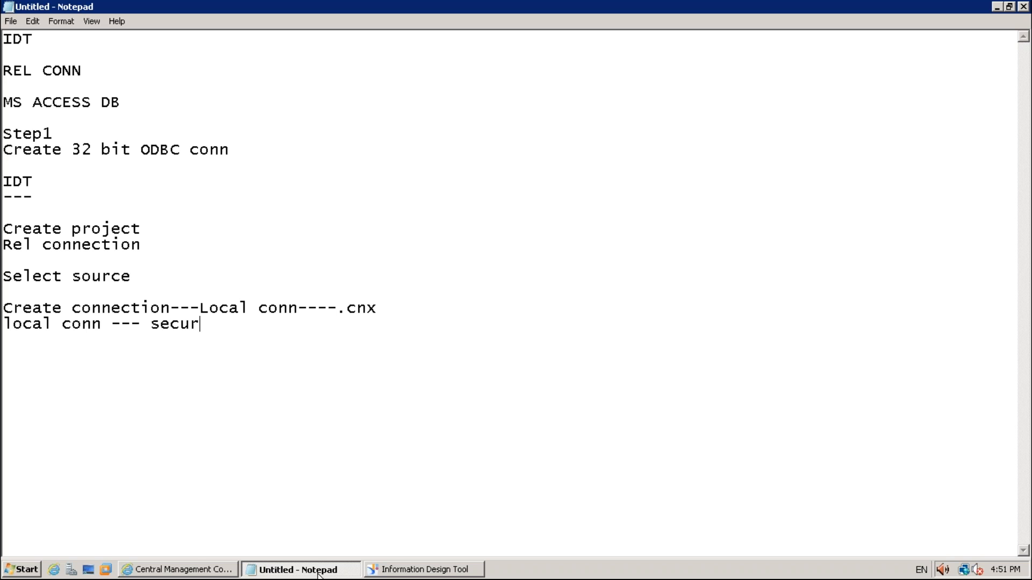
type("ed conn---.cnx-")
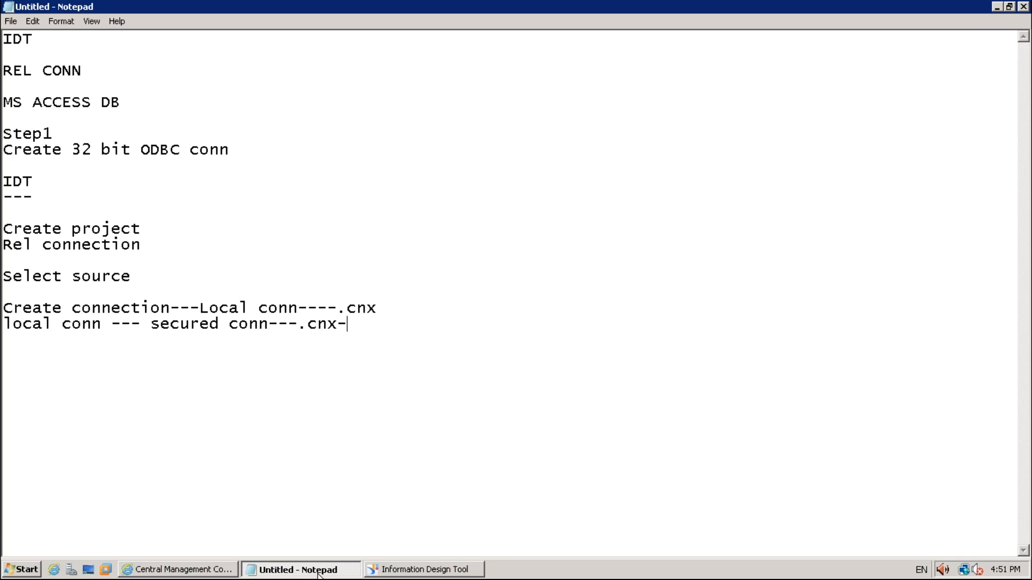
type("-----.cns----")
type("(Publ")
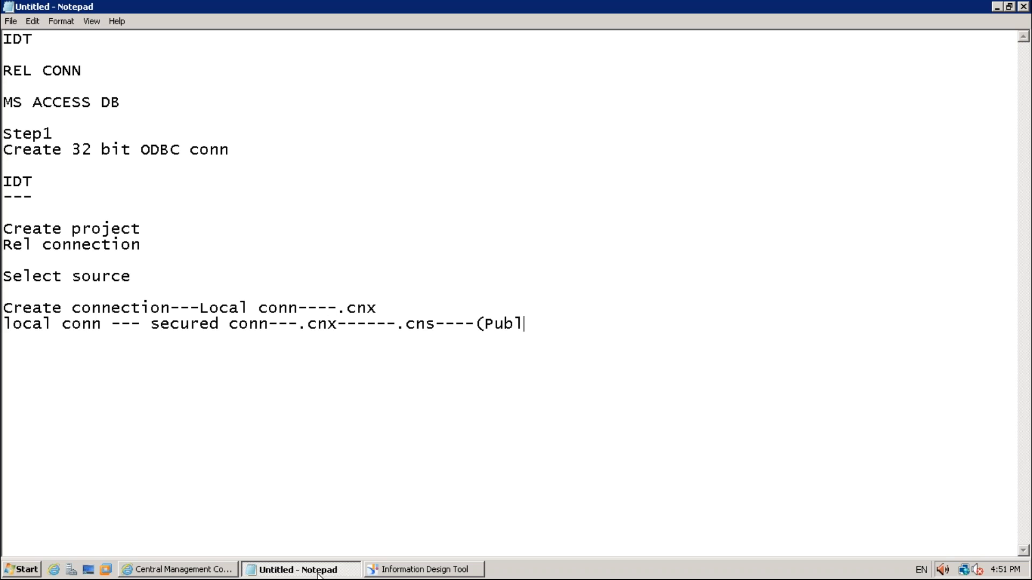
type("ish the co")
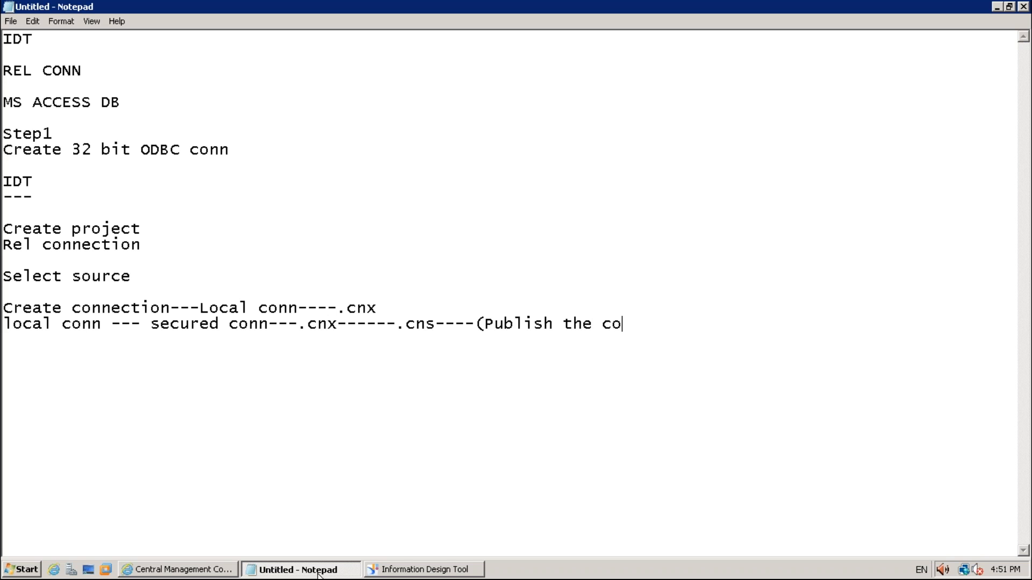
type("nn to BO Rep")
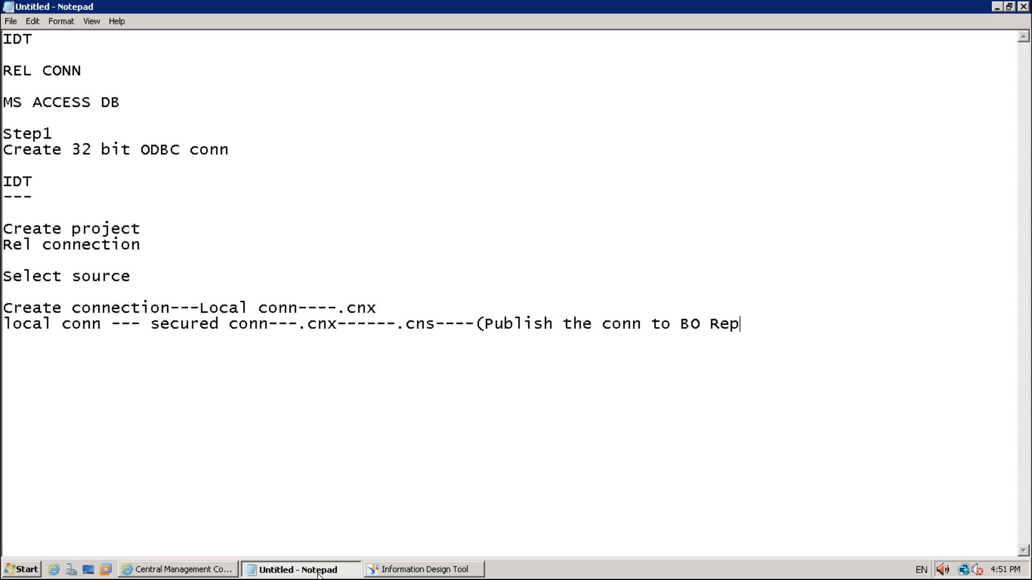
type("ositiory)")
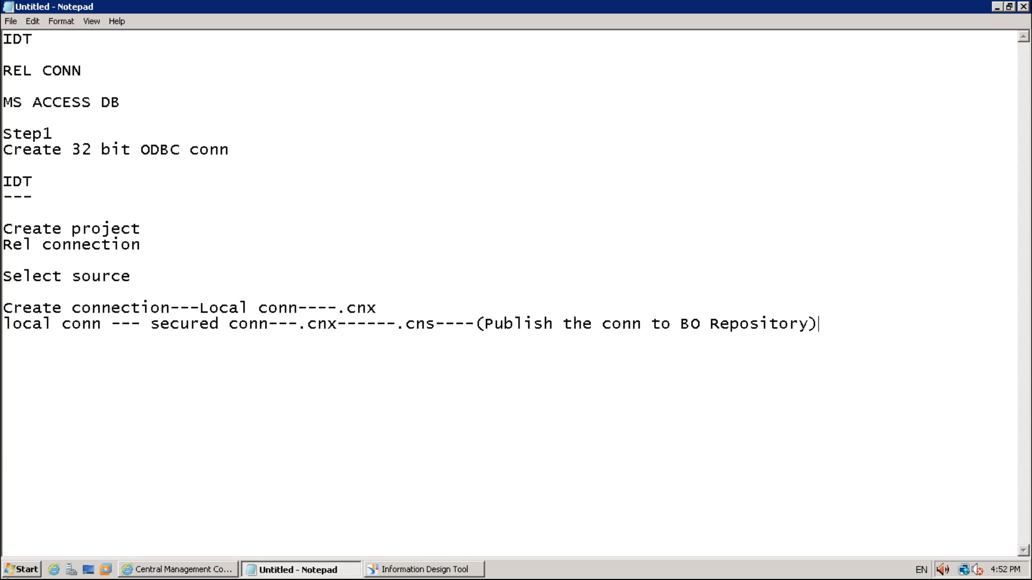
- In Information Design Tool, publish DSEFS.cnx to the repository's CommonConnections folder and create a shortcut to the secured connection in the local project
left_click(411, 574)
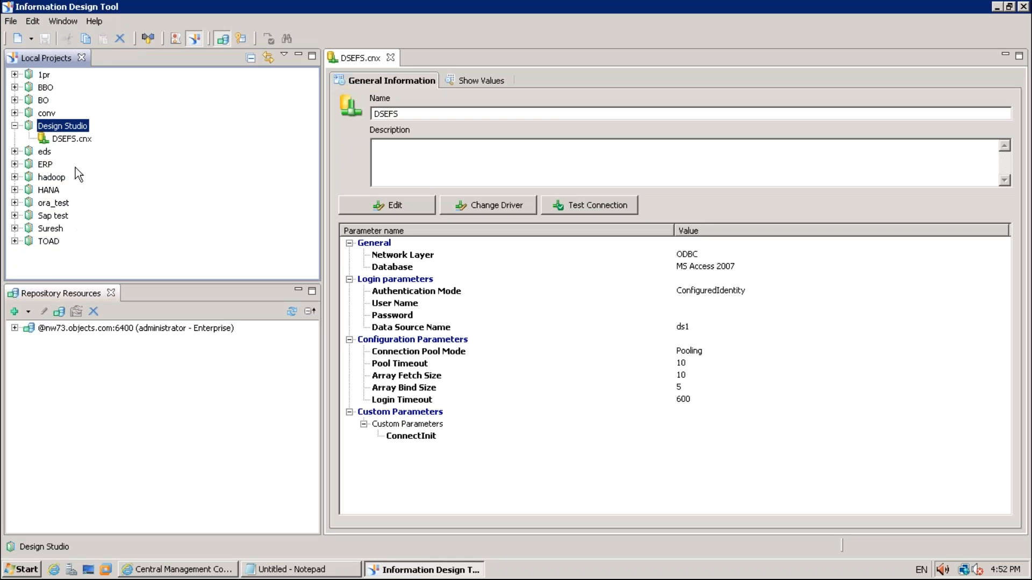
left_click(80, 140)
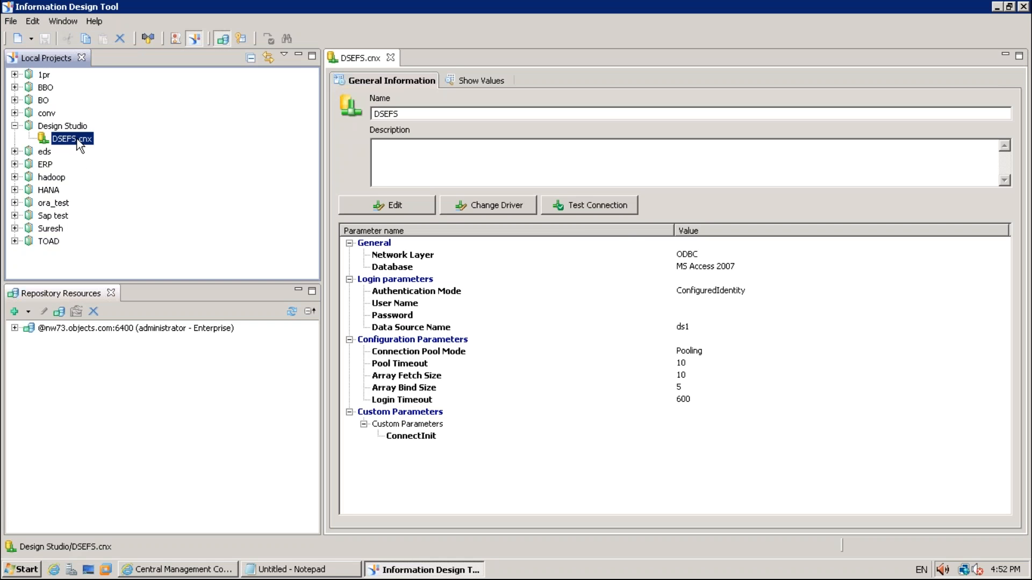
right_click(80, 142)
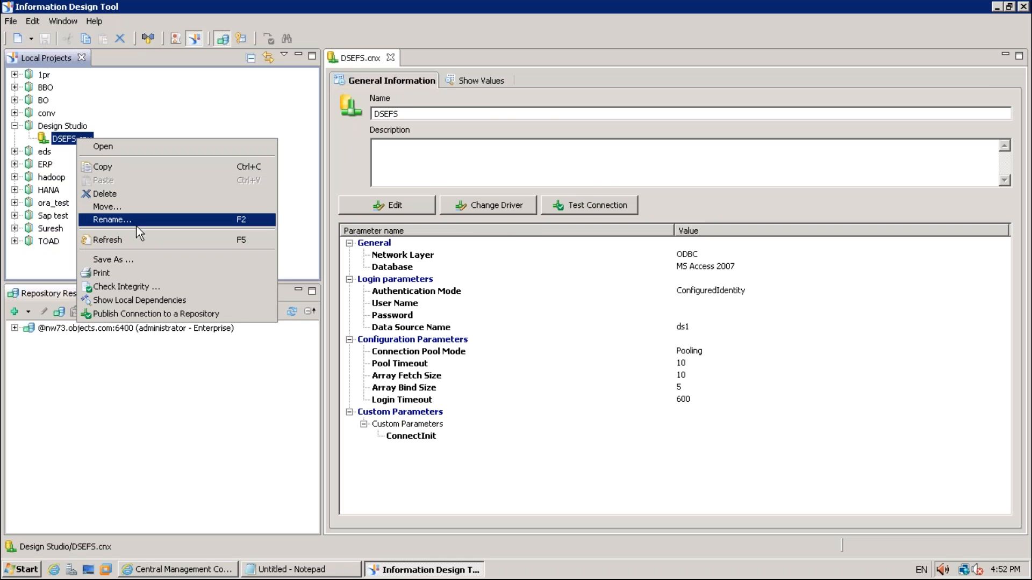
left_click(157, 313)
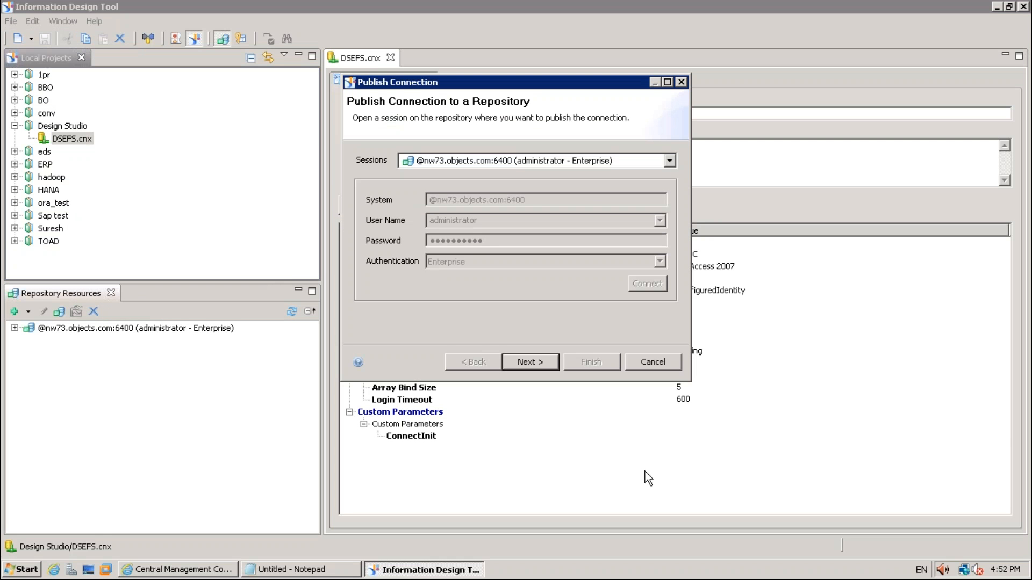
left_click(553, 362)
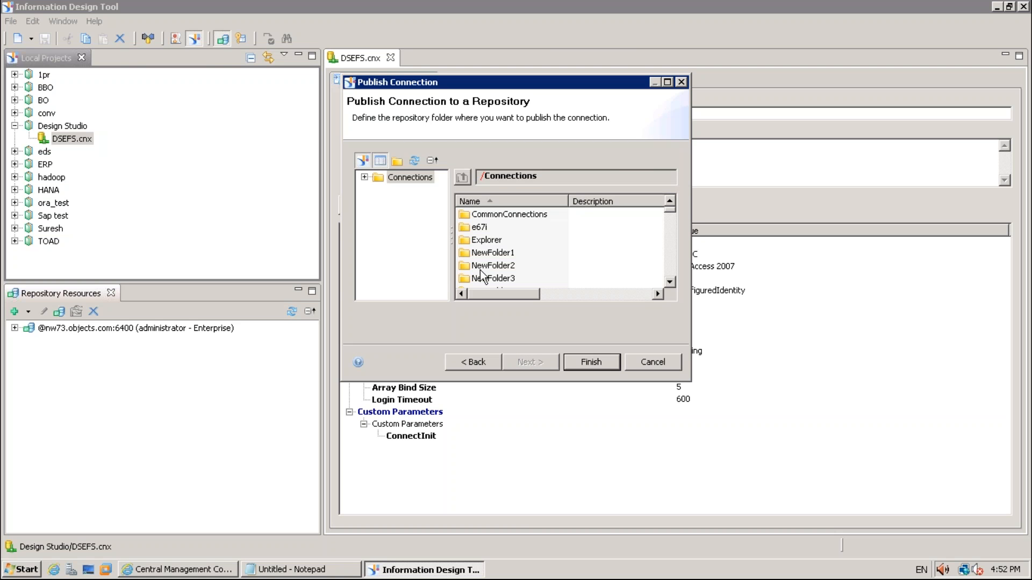
left_click(471, 216)
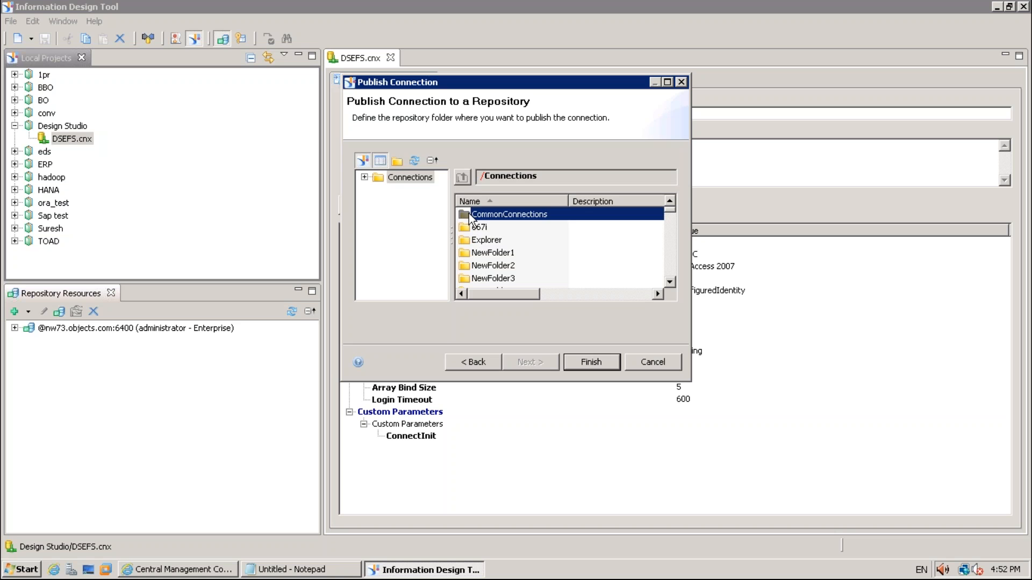
double_click(471, 216)
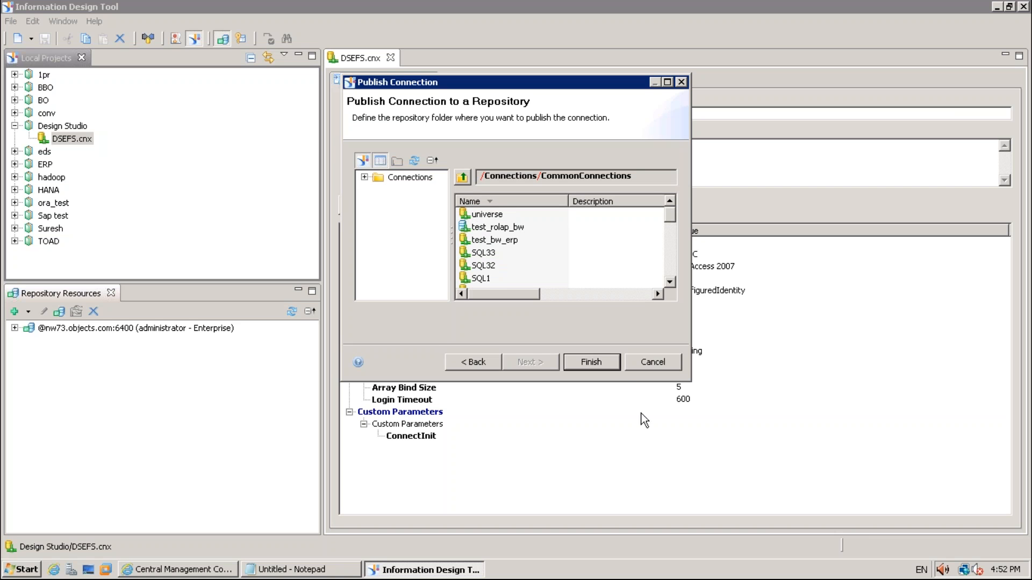
left_click(602, 363)
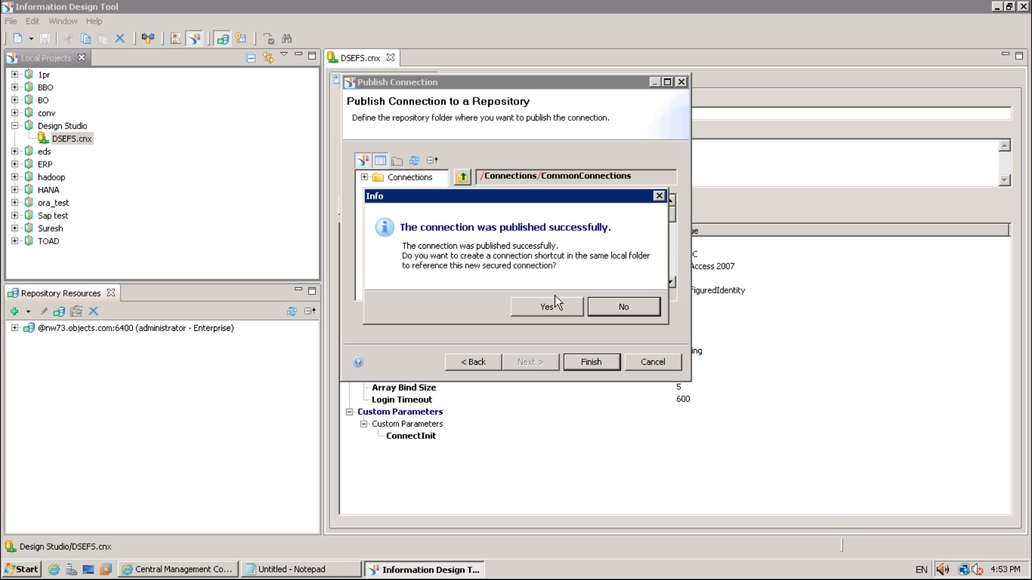
left_click(554, 304)
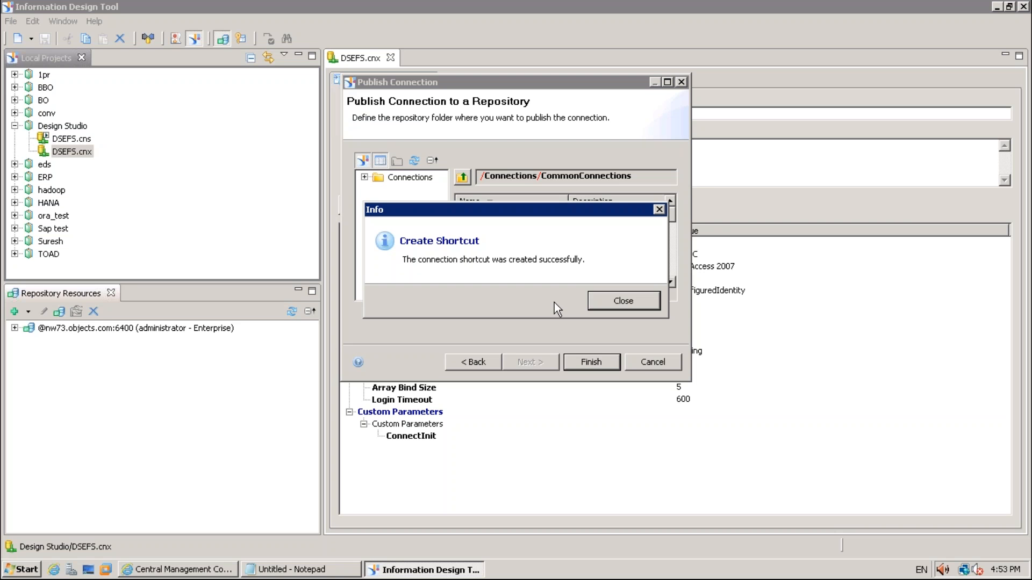
left_click(623, 301)
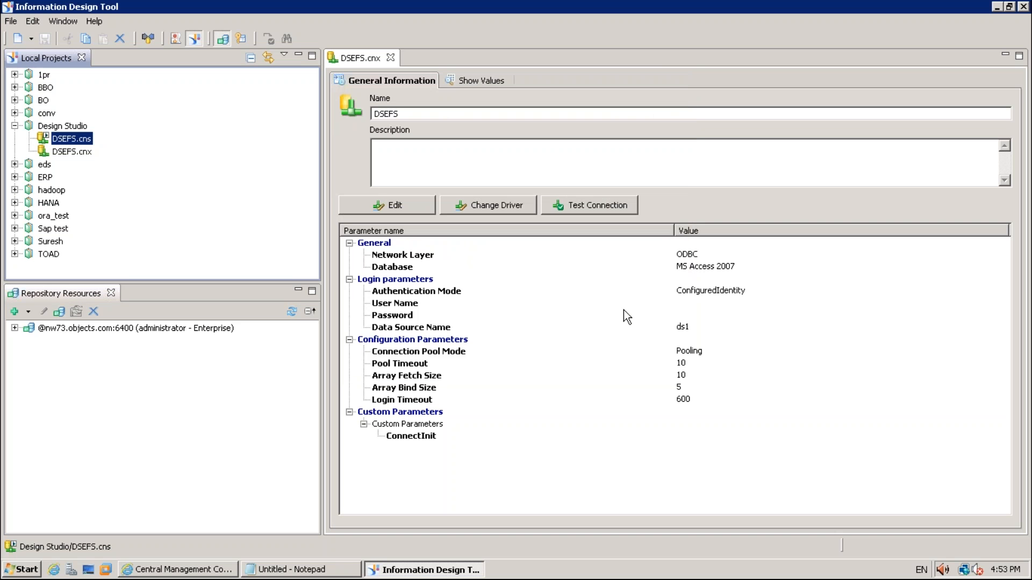